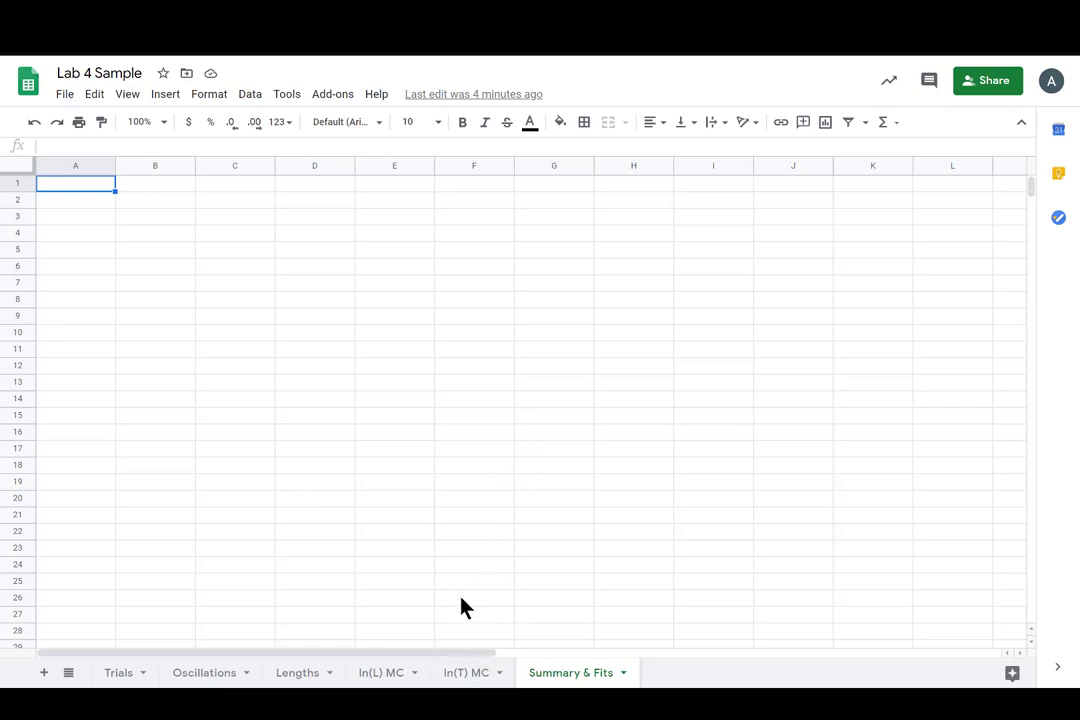
Review the length 1–3 values on the ln(L) MC and ln(T) MC sheets, then return to Summary & Fits
left_click(388, 674)
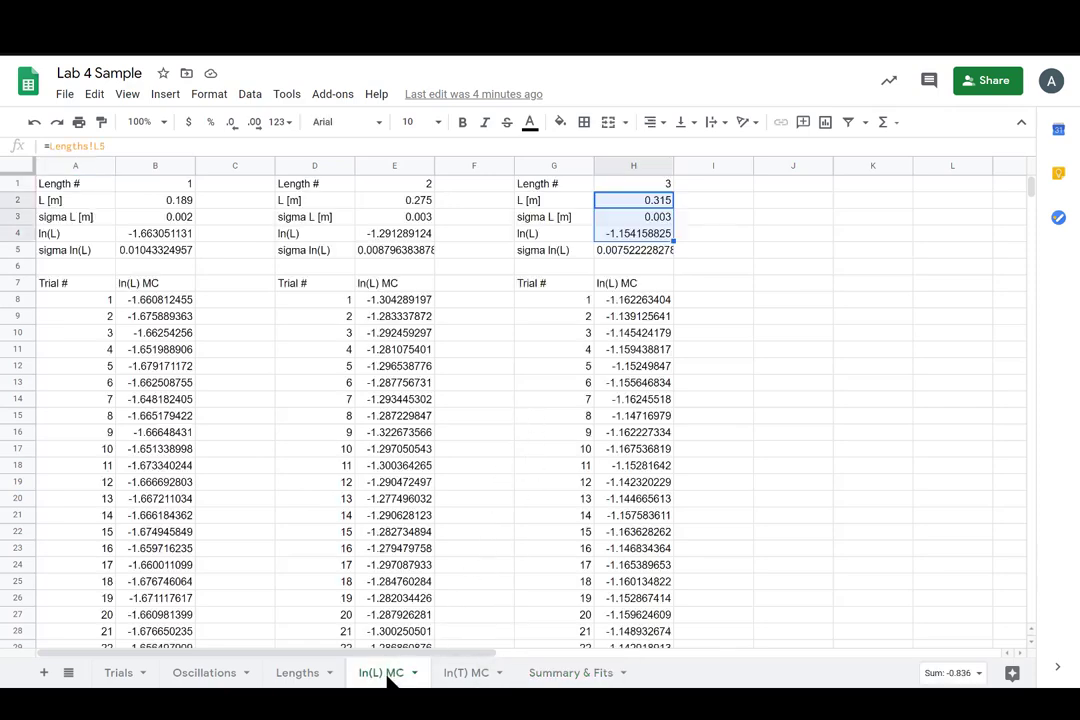
left_click_drag(153, 234, 158, 256)
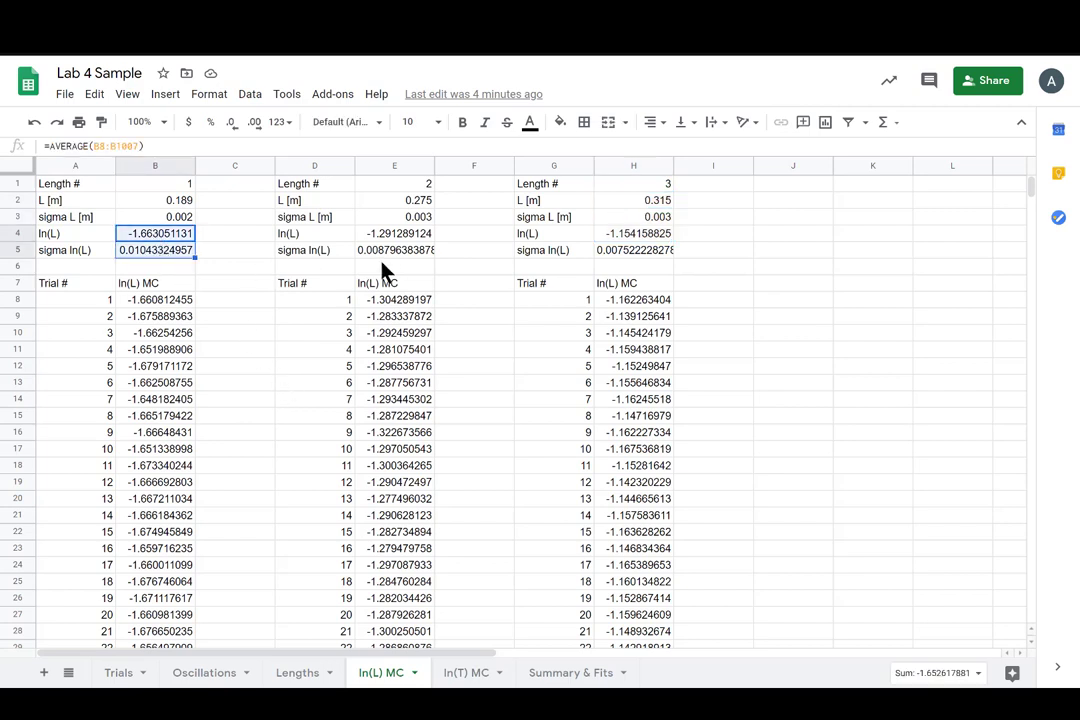
left_click_drag(410, 235, 412, 251)
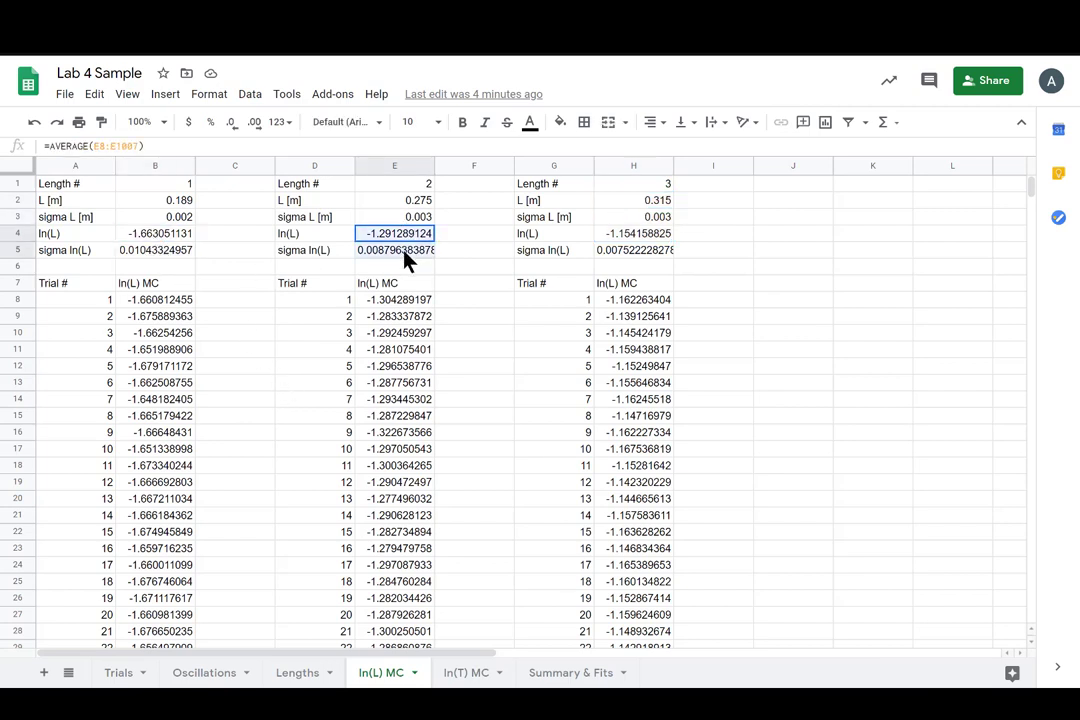
left_click_drag(612, 237, 633, 254)
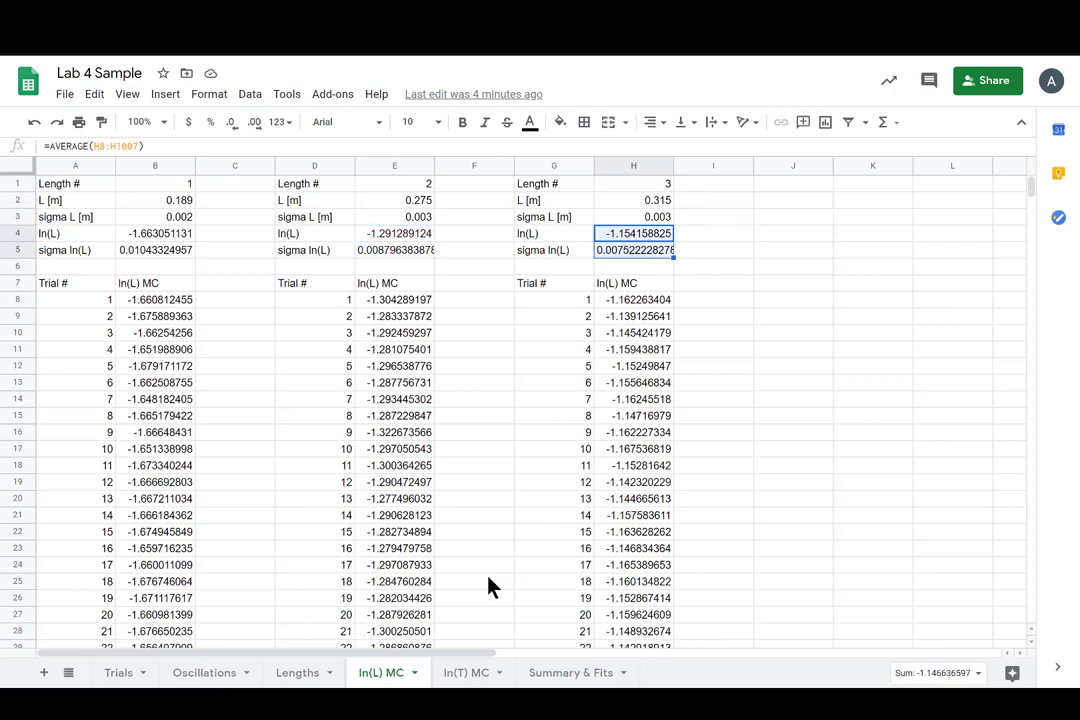
left_click(470, 672)
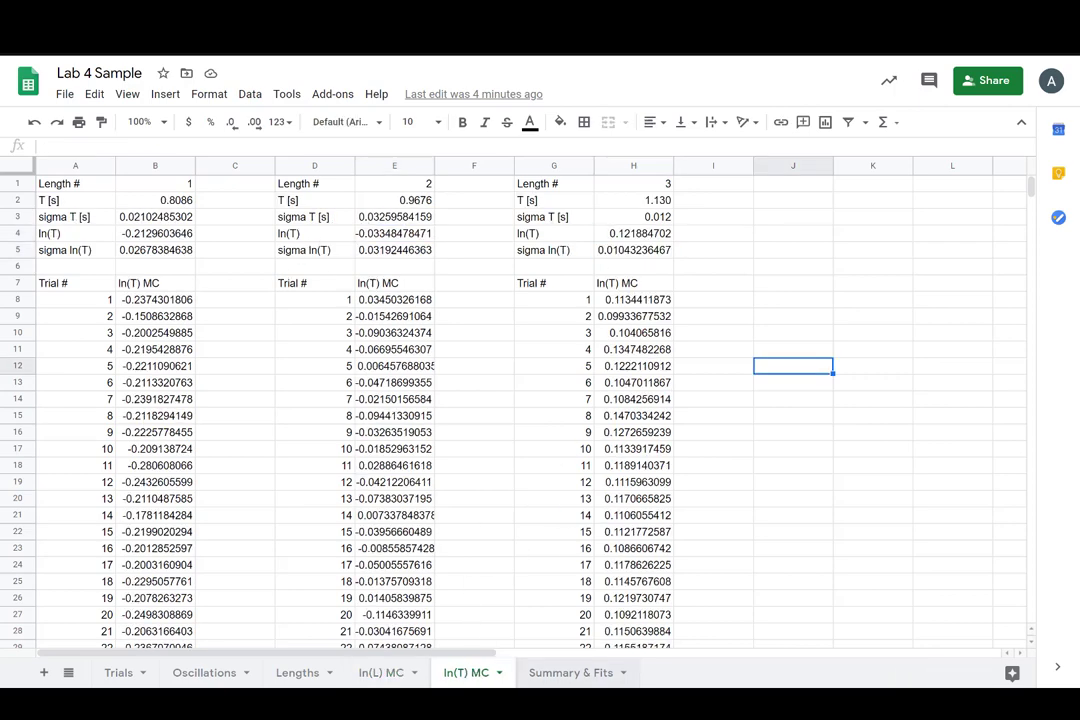
left_click(582, 676)
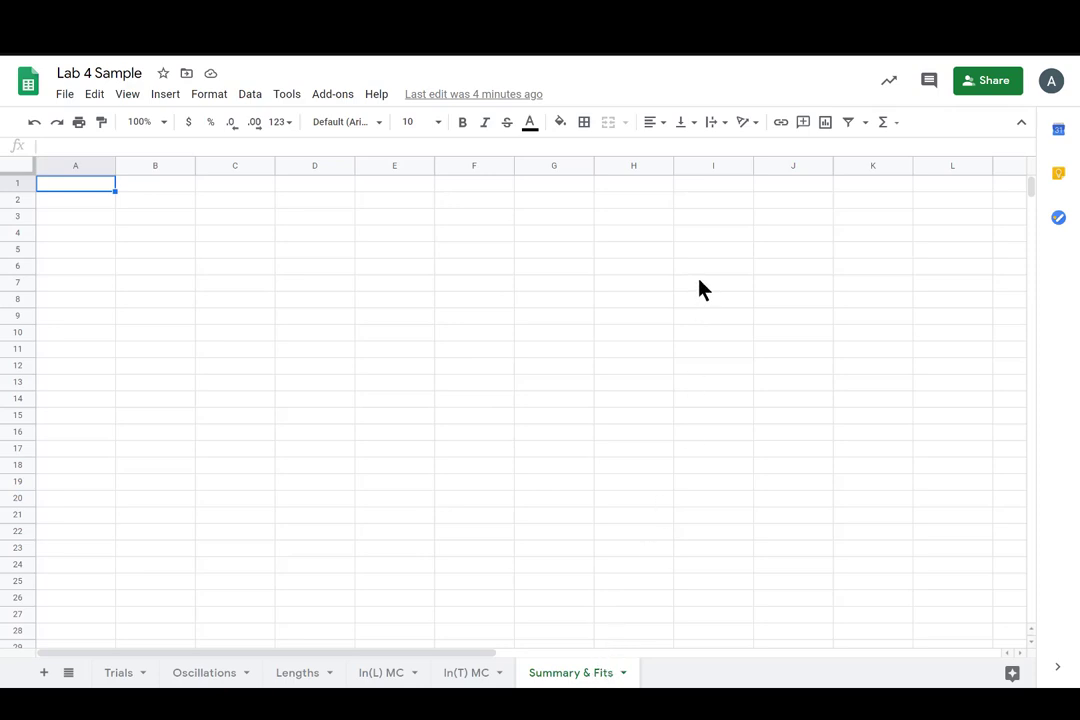
Enter 'Length #' in A2 with lengths 1, 2, 3 in A3:A5
left_click(74, 206)
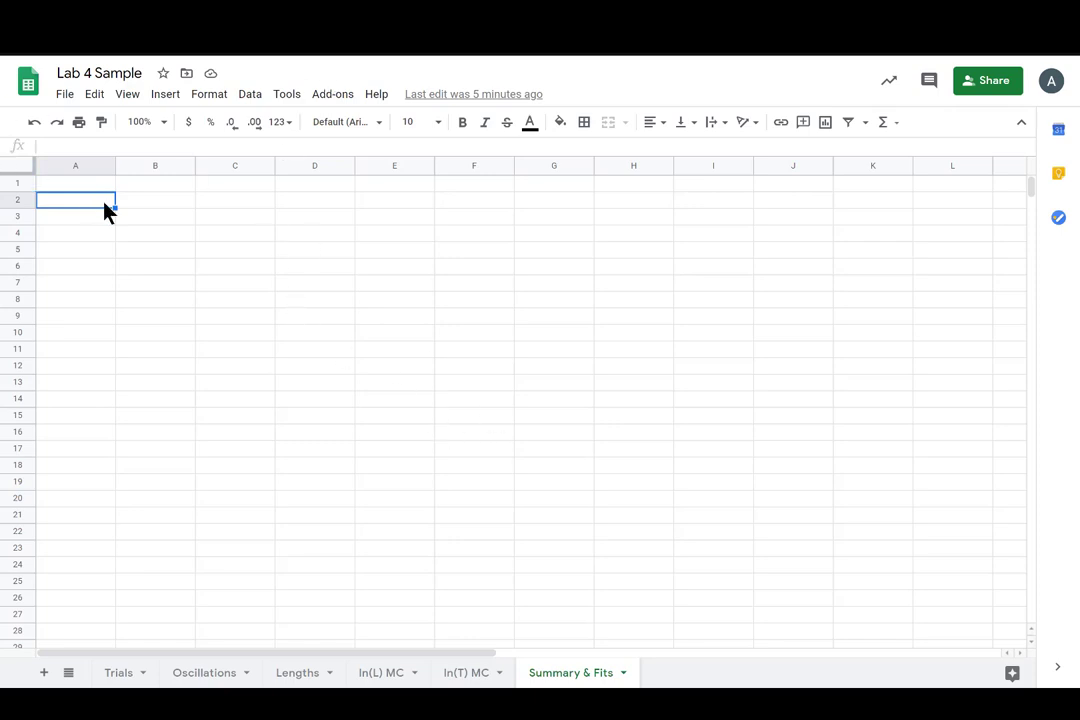
type("Length")
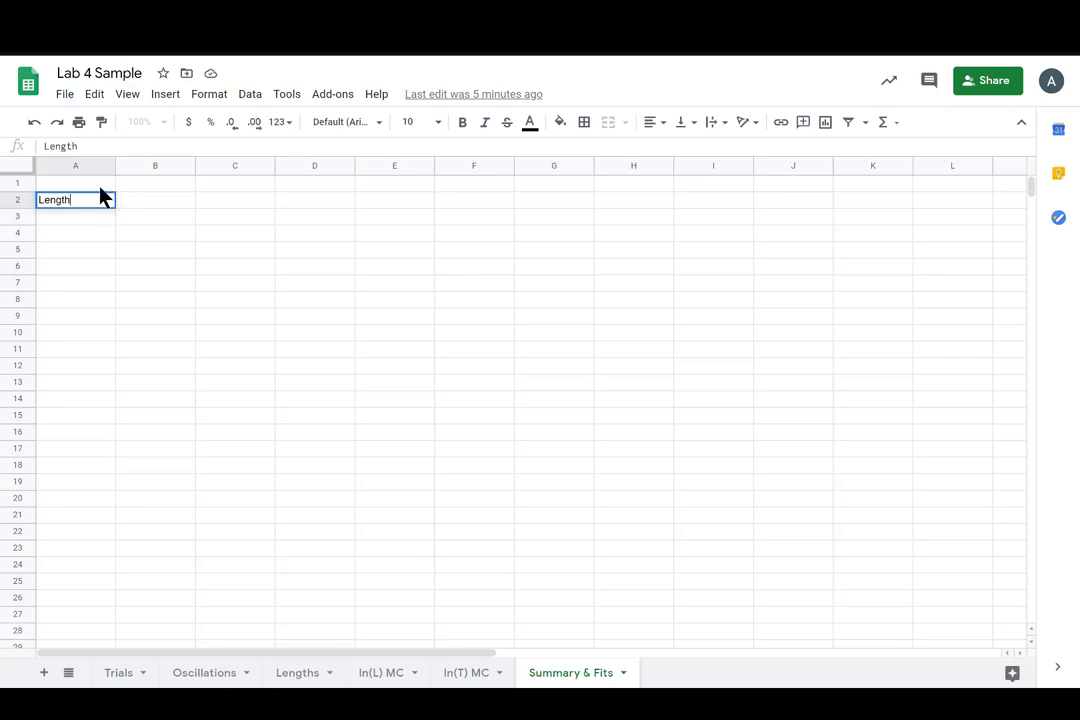
type(" #")
key("Return")
type("1")
key("Return")
type("2")
key("Return")
type("3")
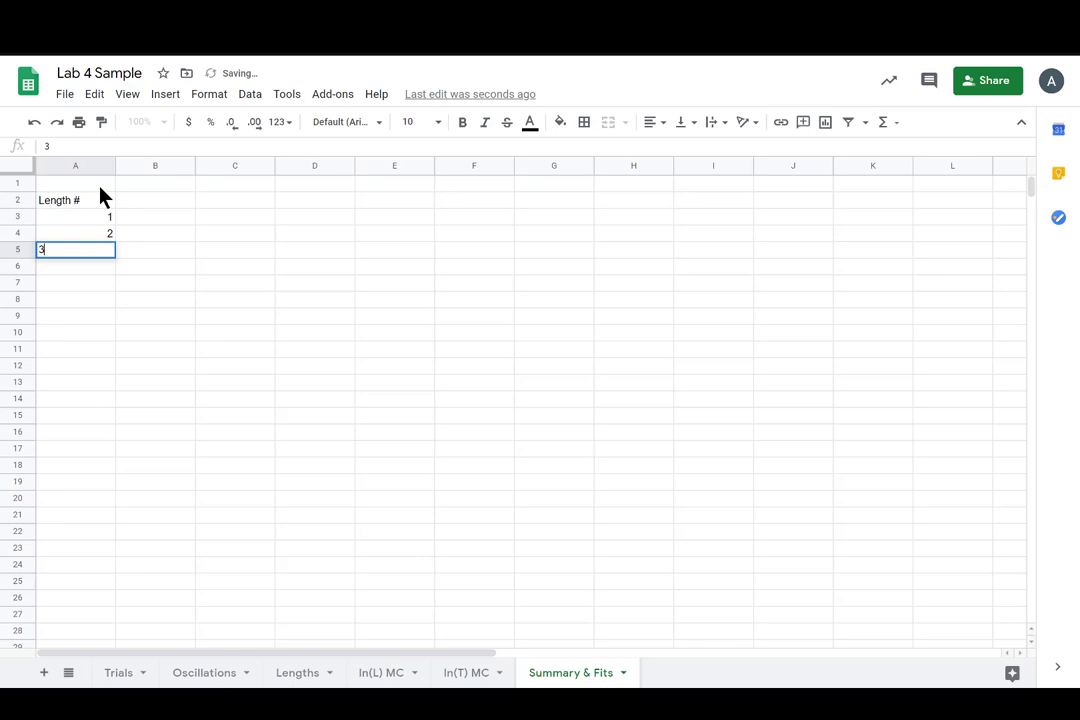
key("Return")
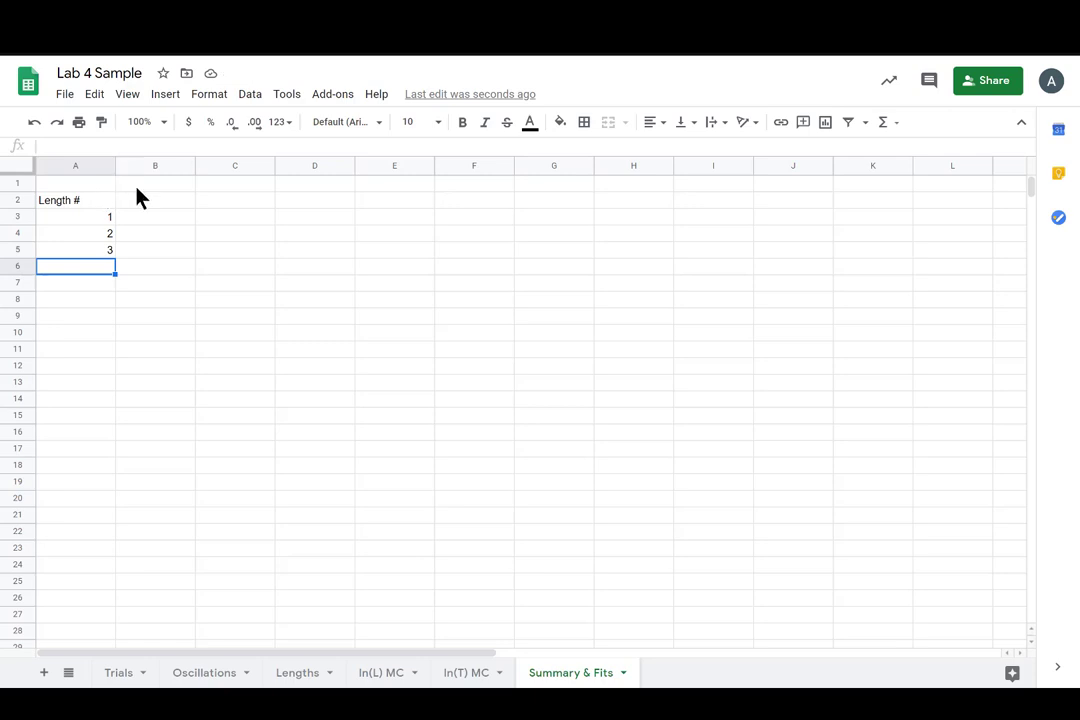
Enter headers ln(L), sigma ln(L), ln(T), sigma ln(T) across B2:E2
left_click(158, 201)
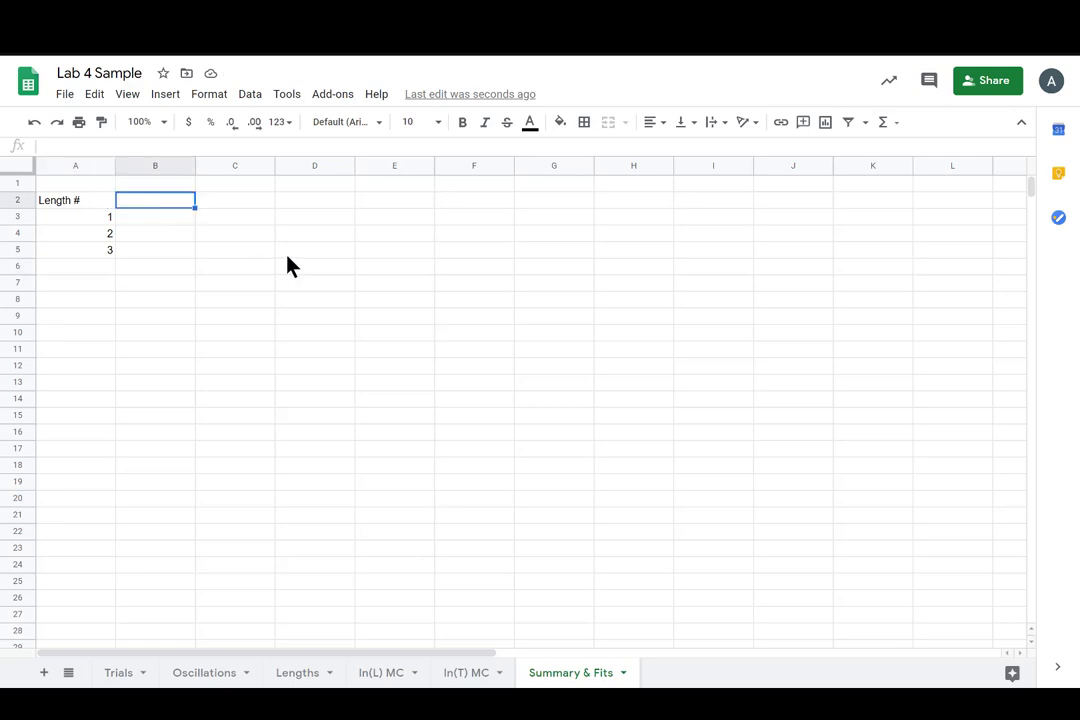
type("ln(")
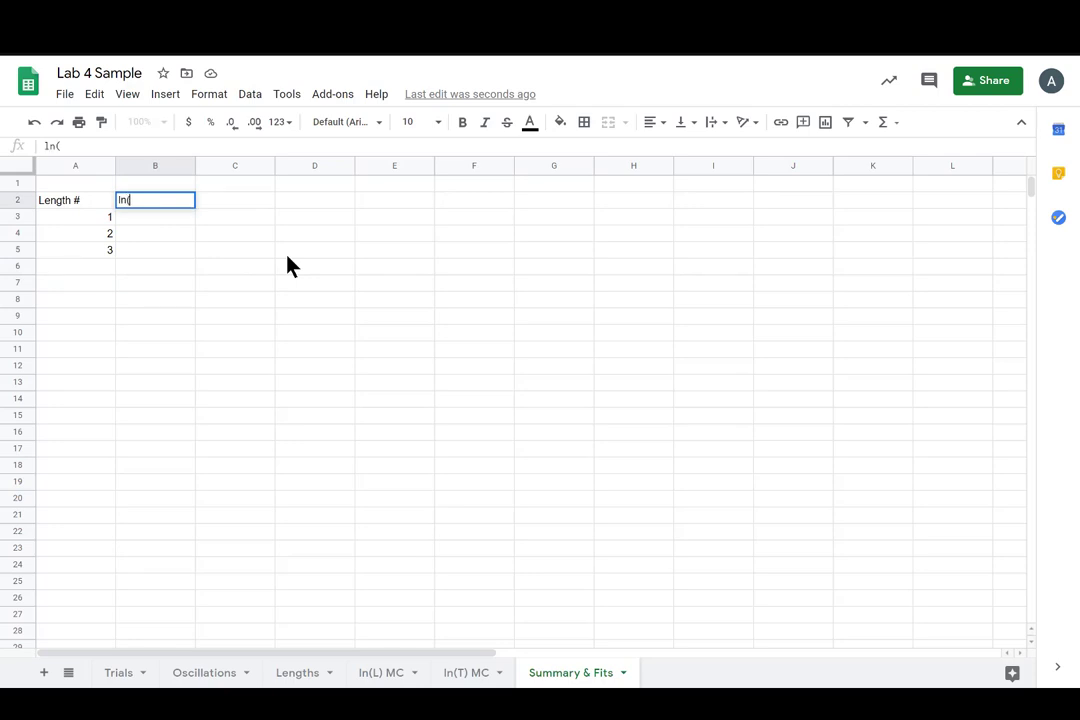
type("L)")
key("Tab")
type("si")
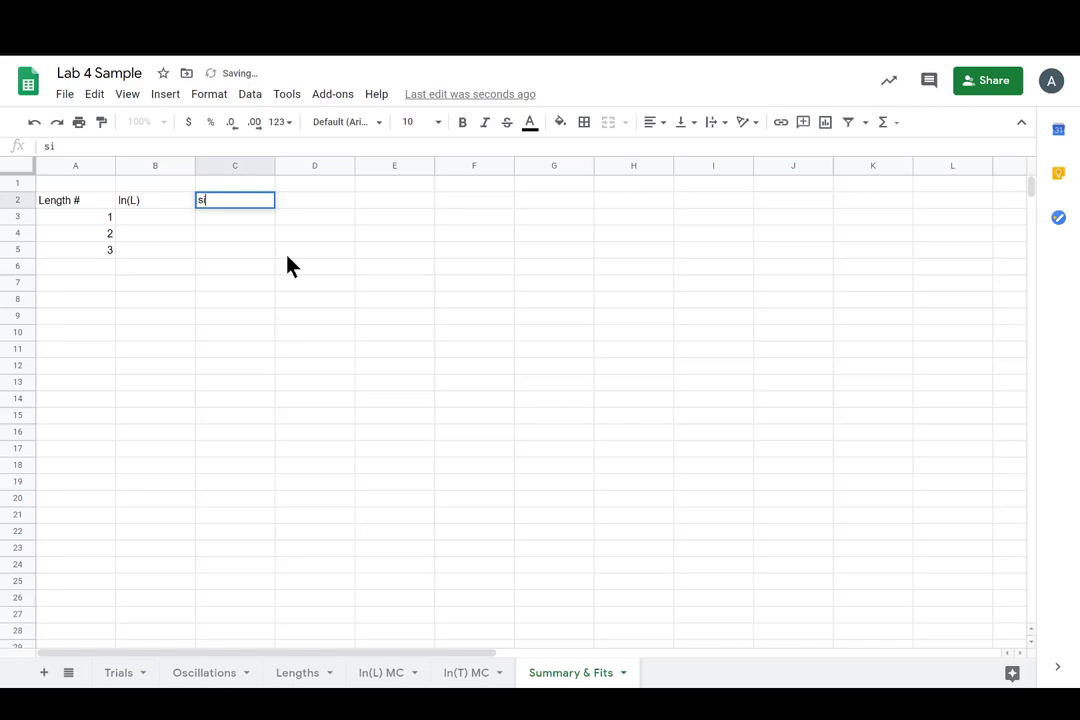
type("gma ln")
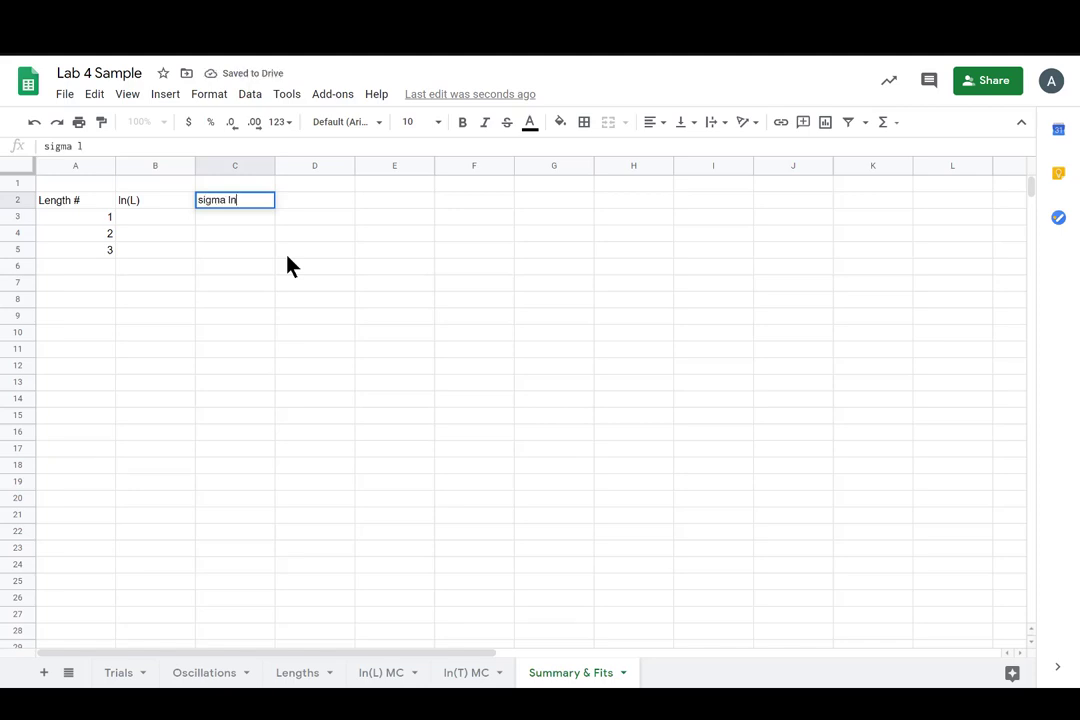
type("(")
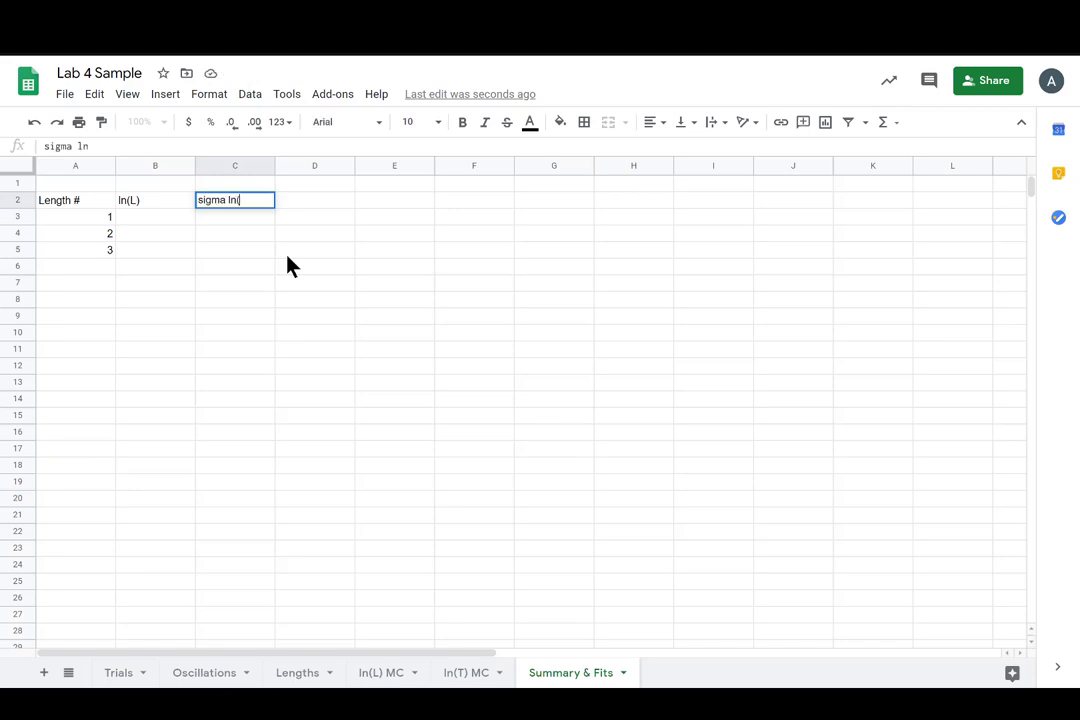
type("L)")
key("Tab")
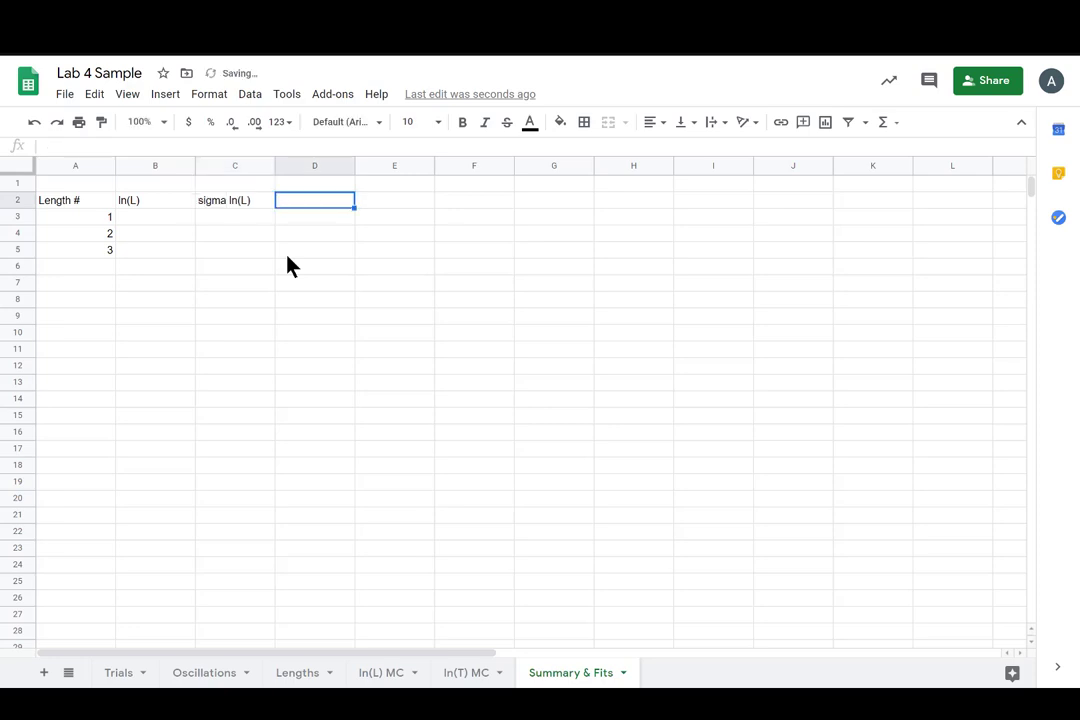
type("ln(T)")
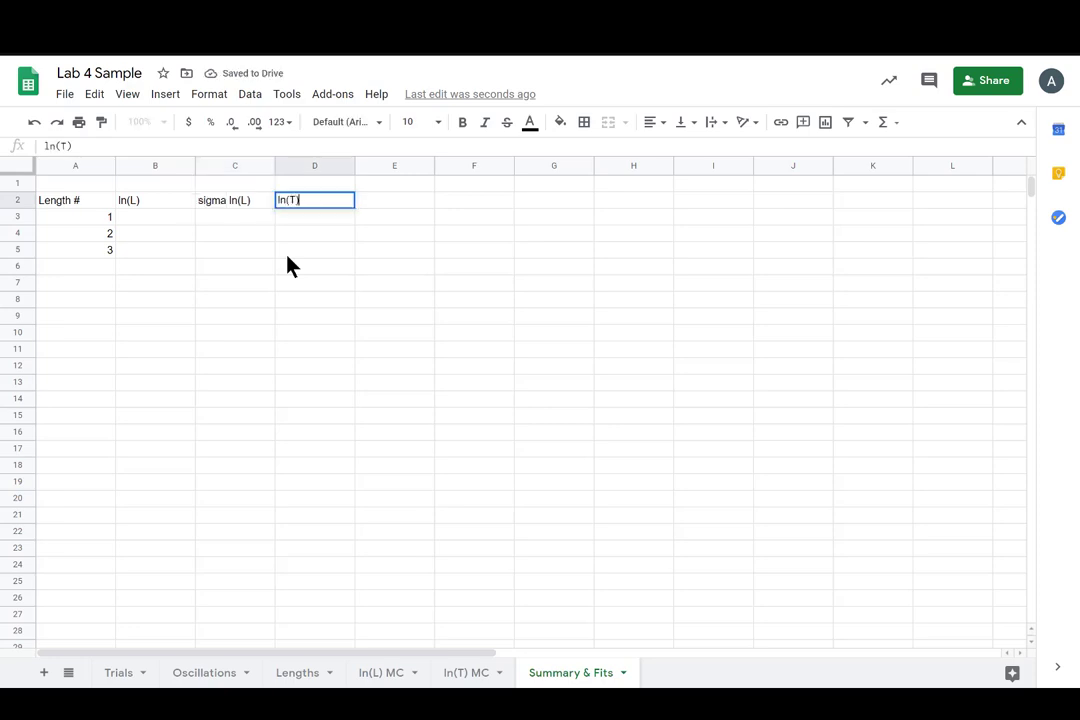
key("Tab")
type("si")
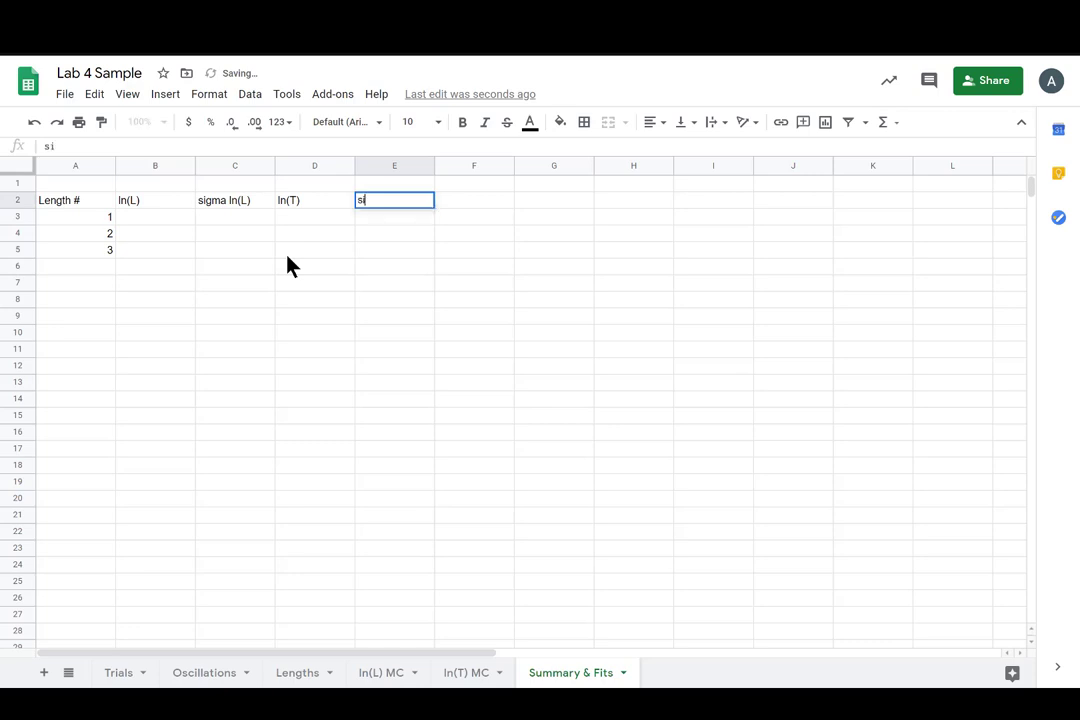
type("gma l")
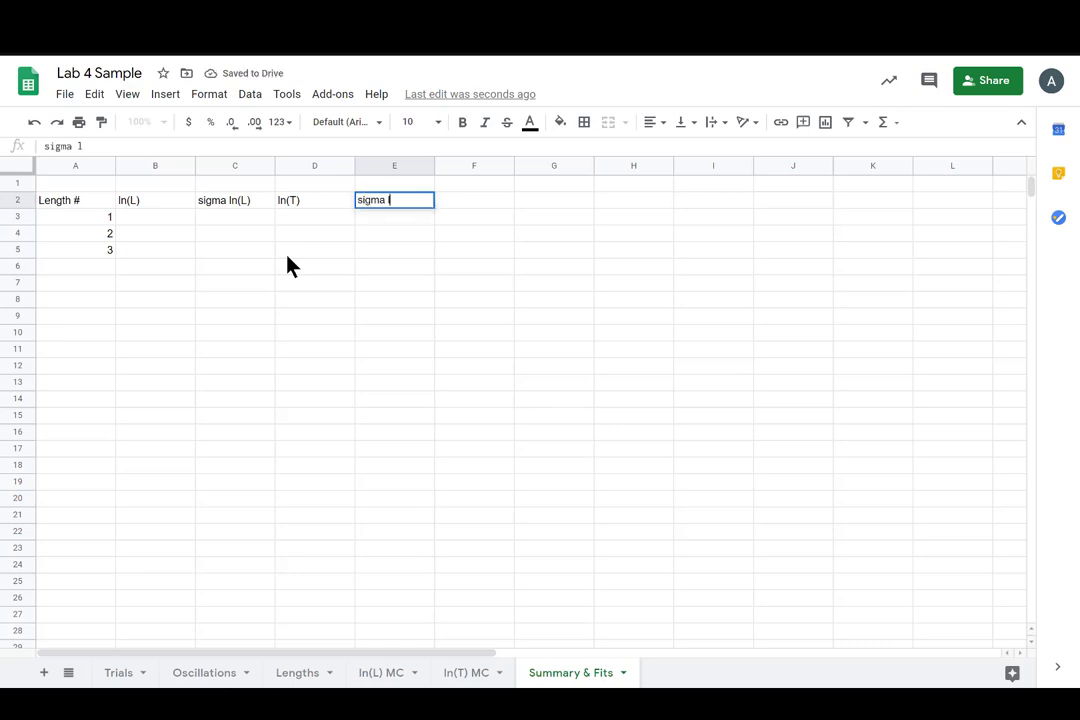
type("n(T)")
Merge B1:C1 and D1:E1 into two group-header cells
left_click(190, 183)
left_click_drag(192, 190, 229, 193)
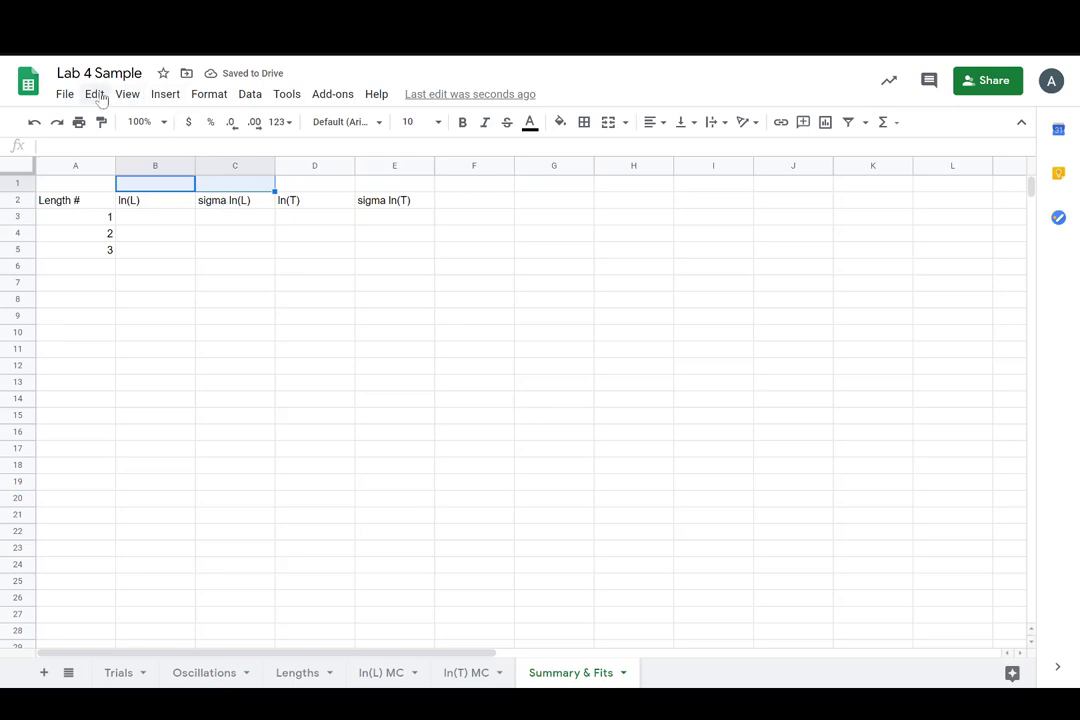
left_click(197, 96)
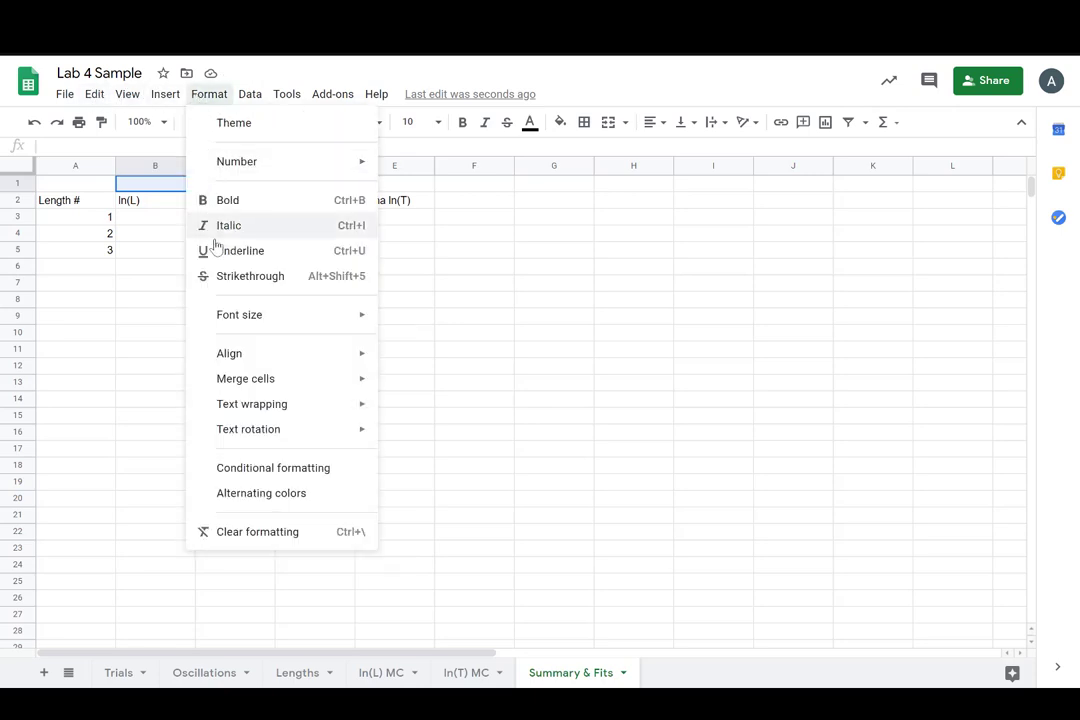
mouse_move(364, 386)
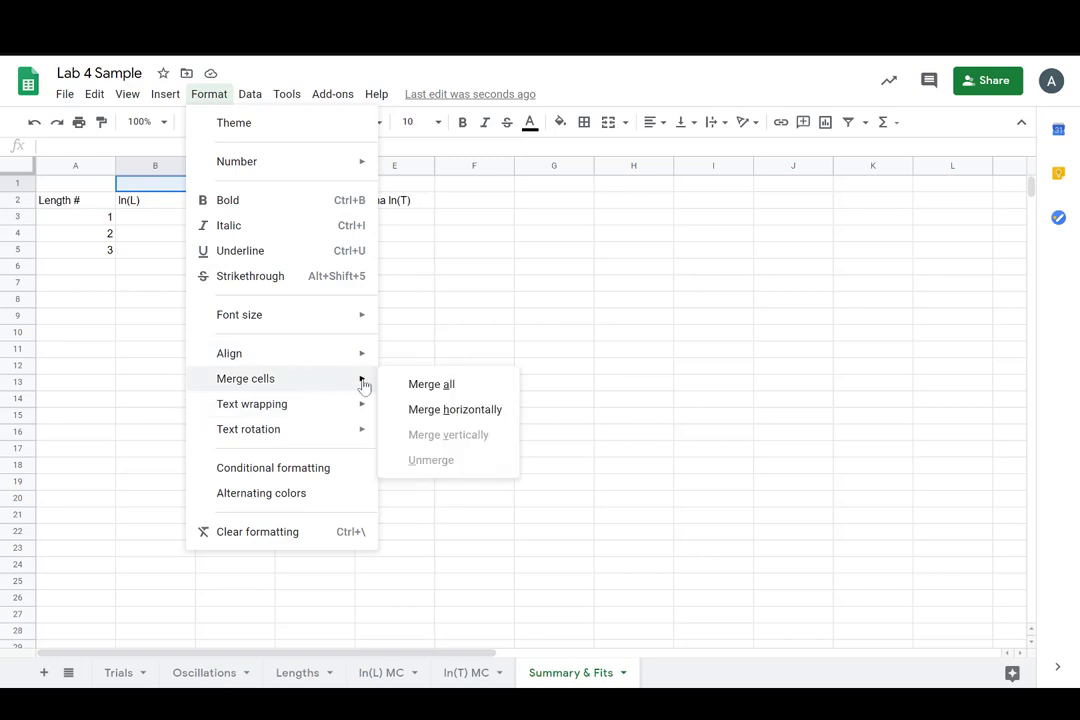
left_click(433, 385)
left_click_drag(328, 187, 378, 182)
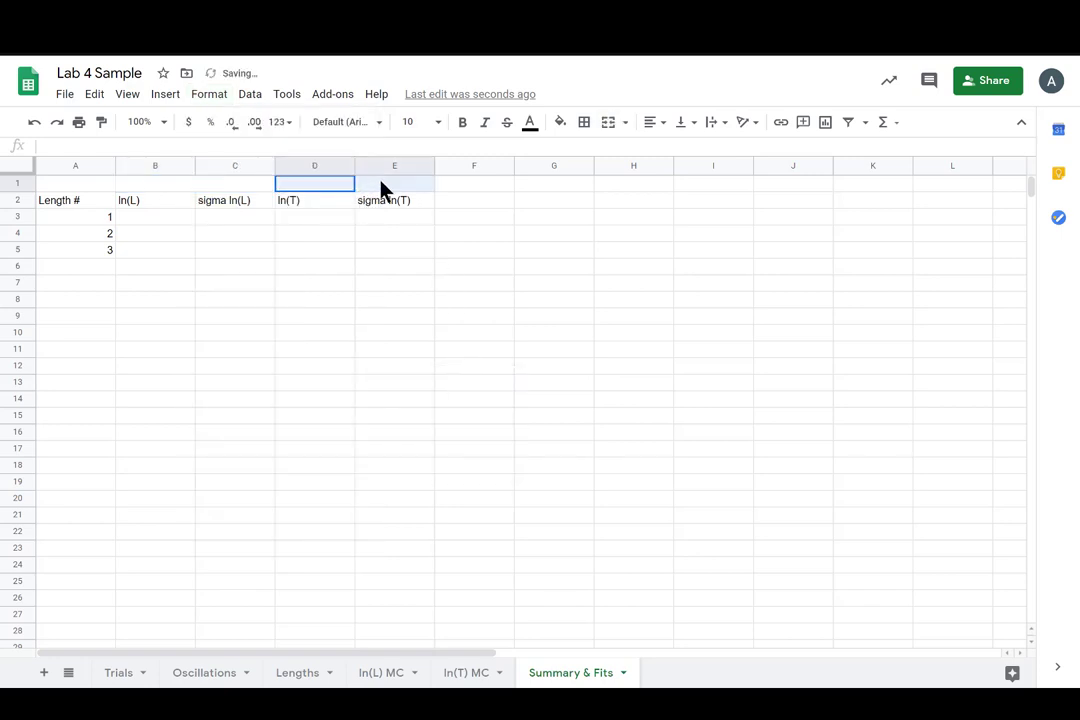
left_click(209, 94)
mouse_move(352, 380)
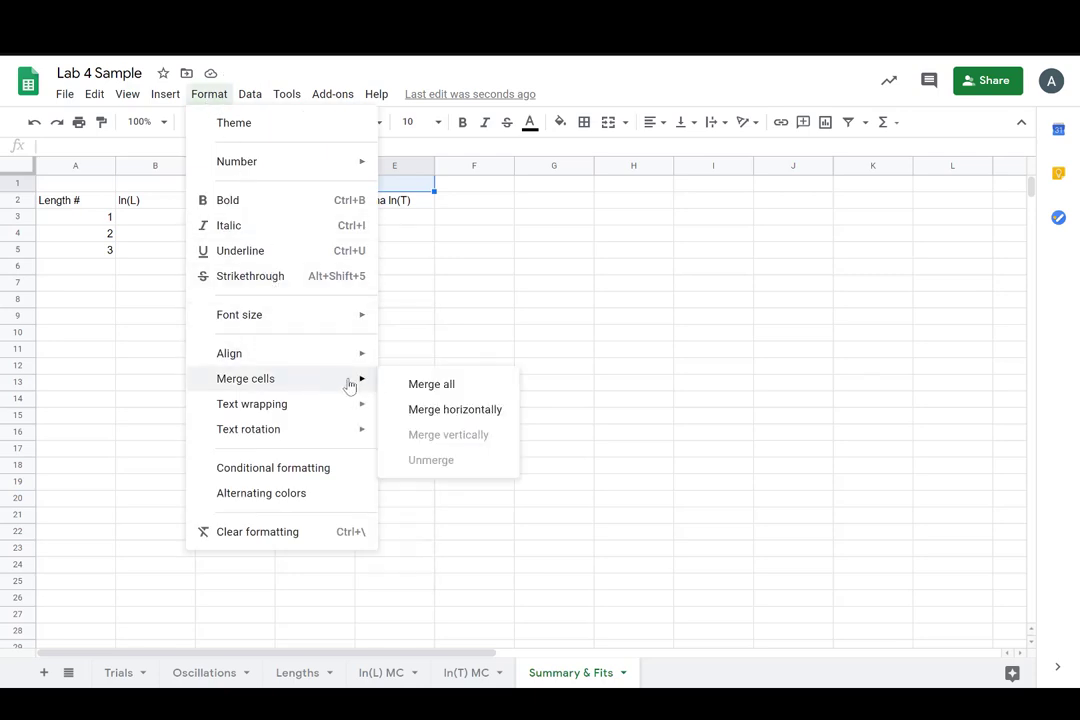
left_click(439, 388)
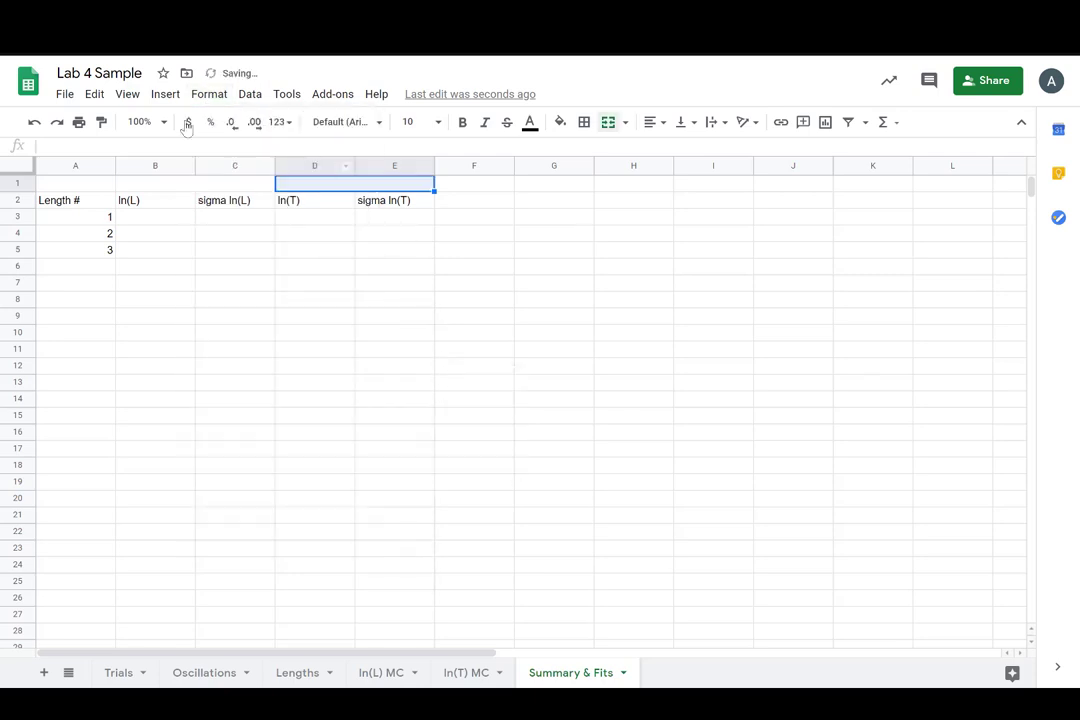
Centre the merged cells and label them 'x data' (B1:C1) and 'y data' (D1:E1)
left_click(205, 189)
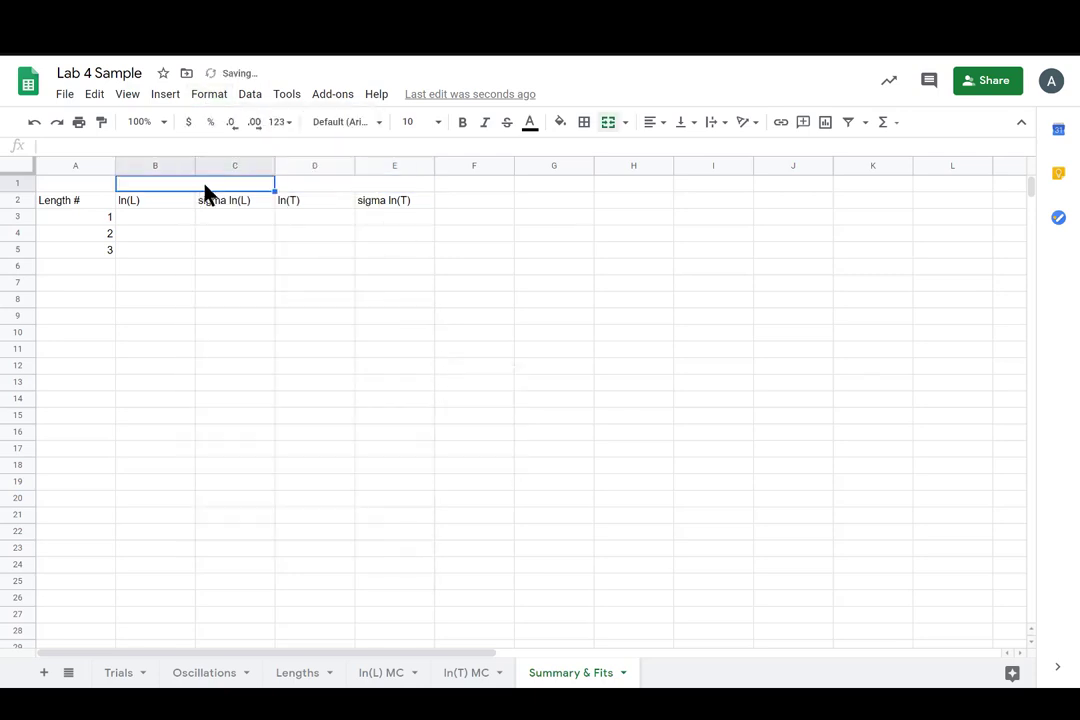
left_click(654, 122)
left_click(669, 150)
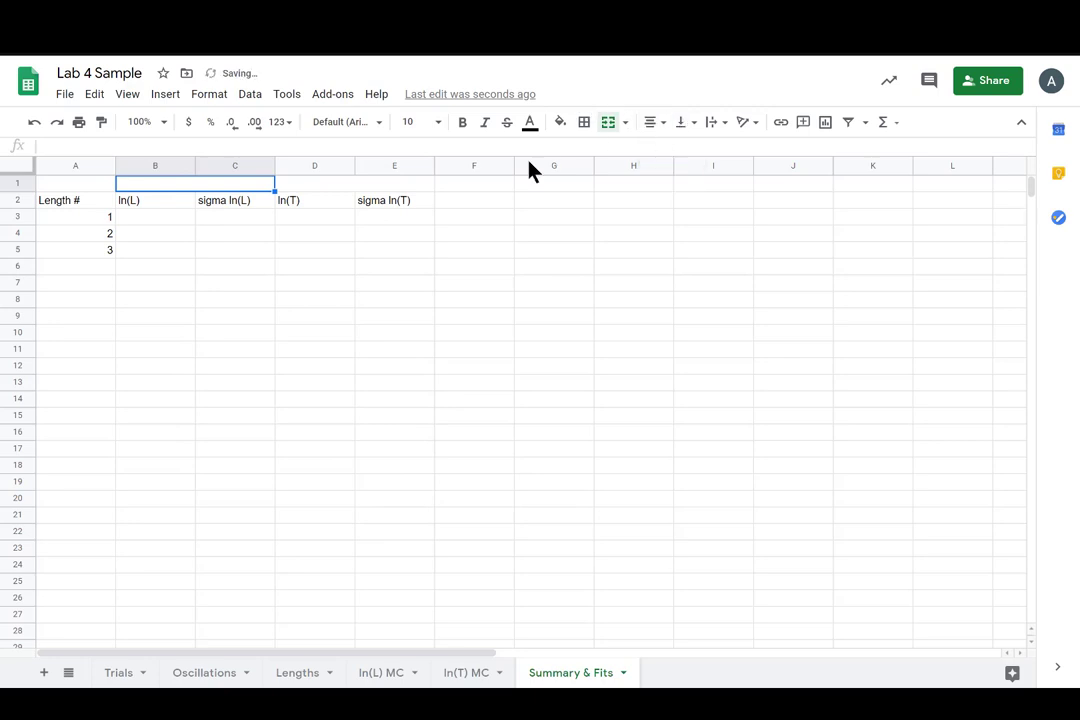
double_click(197, 188)
type("x data")
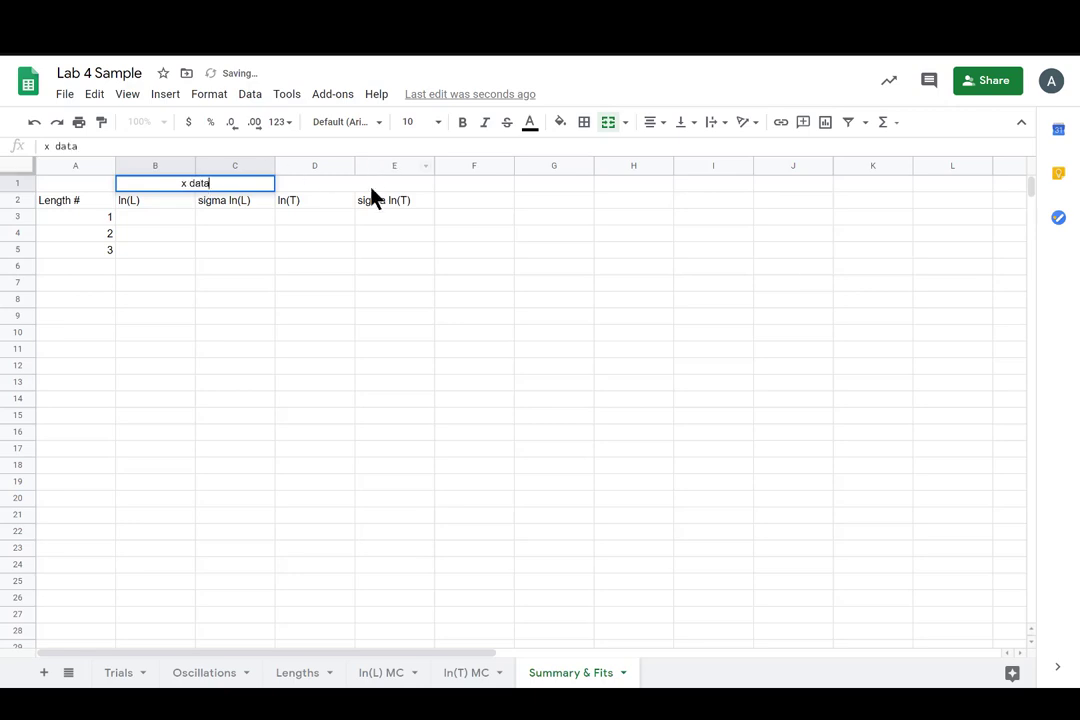
left_click_drag(314, 184, 394, 184)
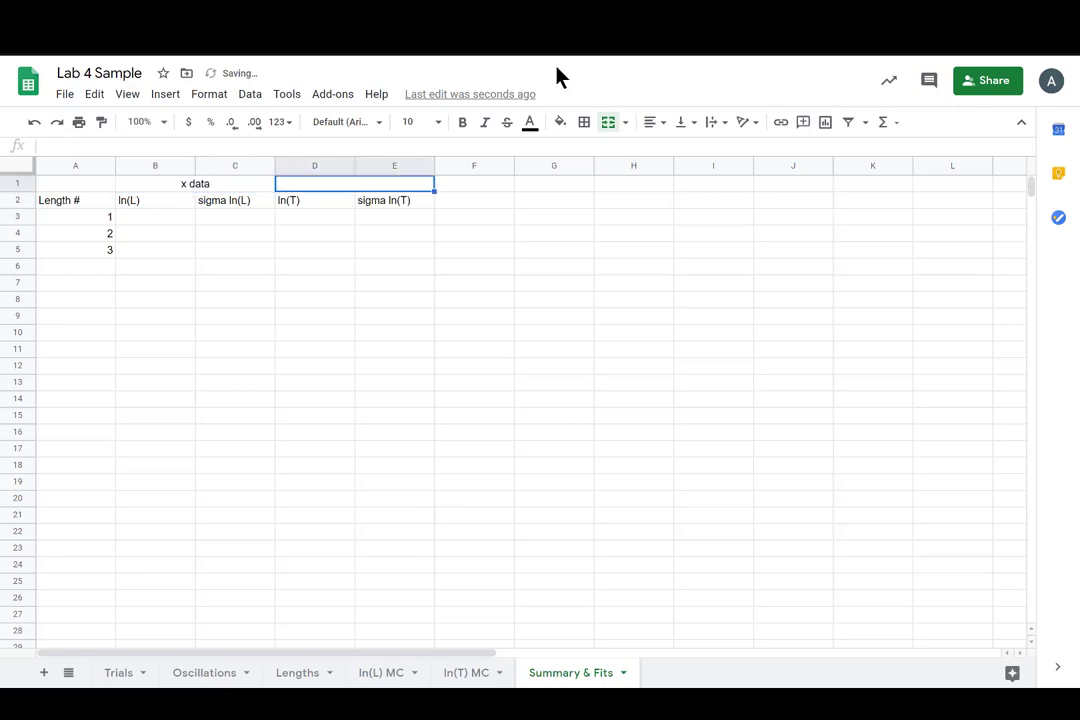
left_click(661, 122)
left_click(669, 152)
type("y dat")
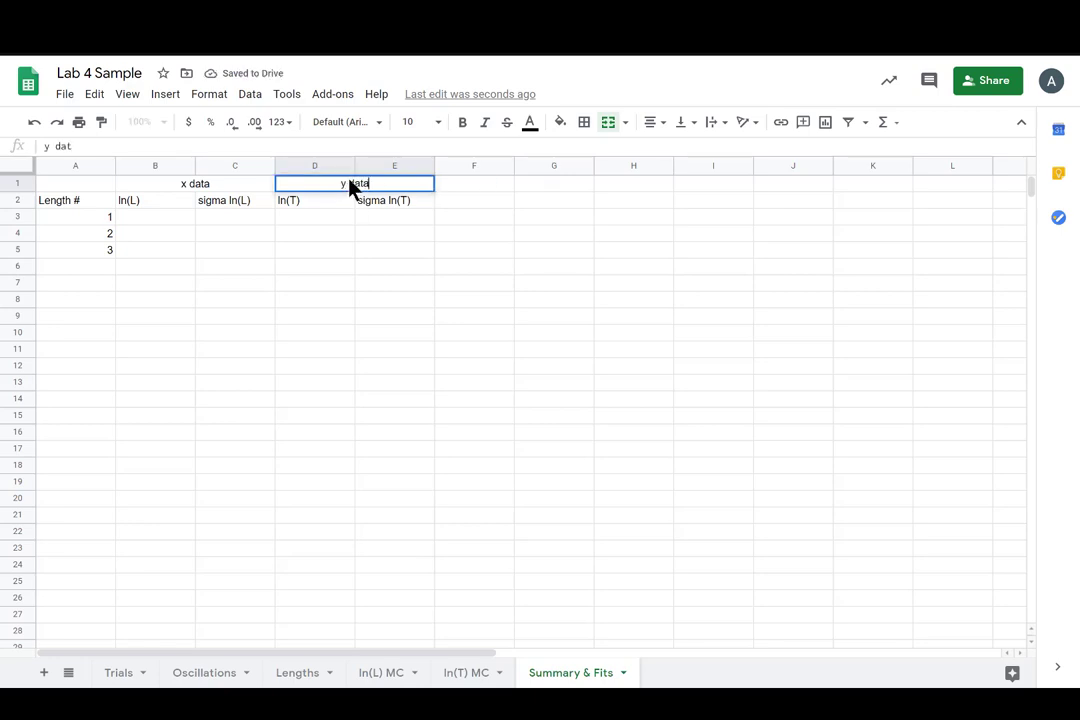
type("a")
left_click(643, 240)
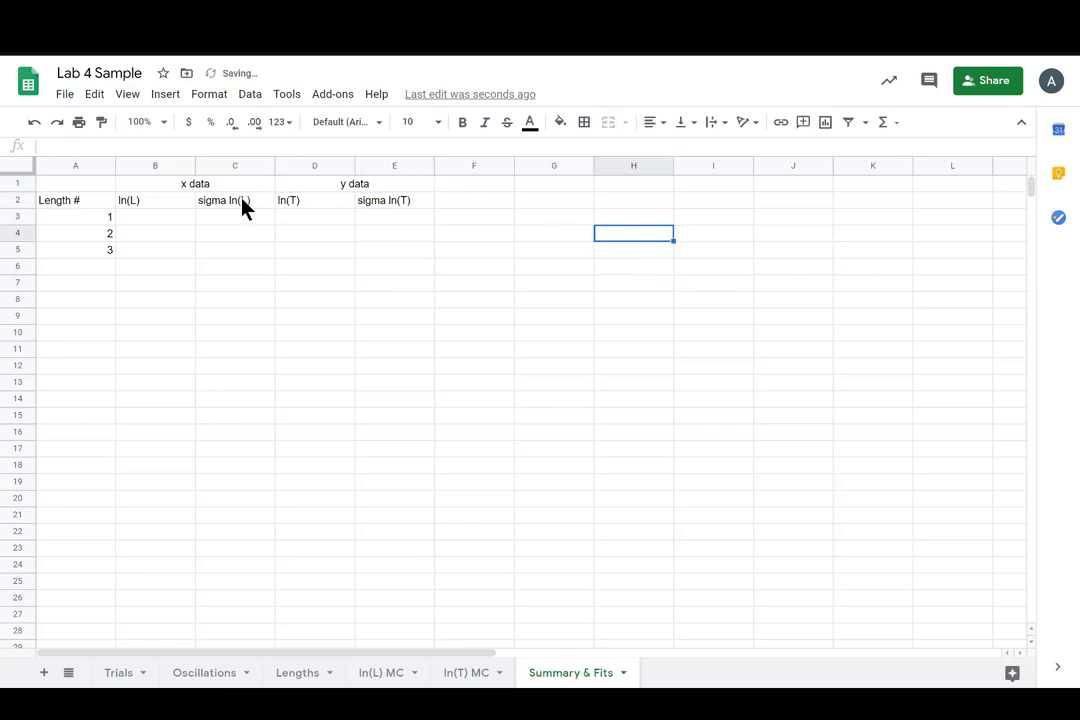
Inspect columns C and E and the merged headers, then redo the last change with Ctrl+Y
left_click_drag(243, 207, 243, 238)
left_click_drag(397, 207, 396, 248)
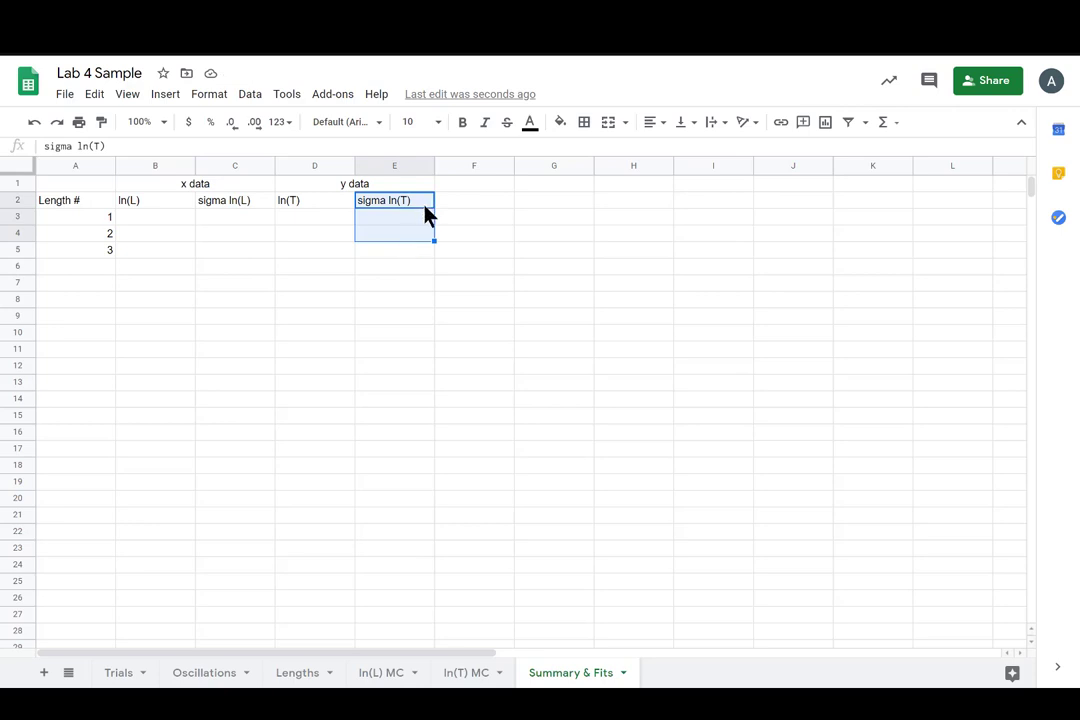
left_click(621, 208)
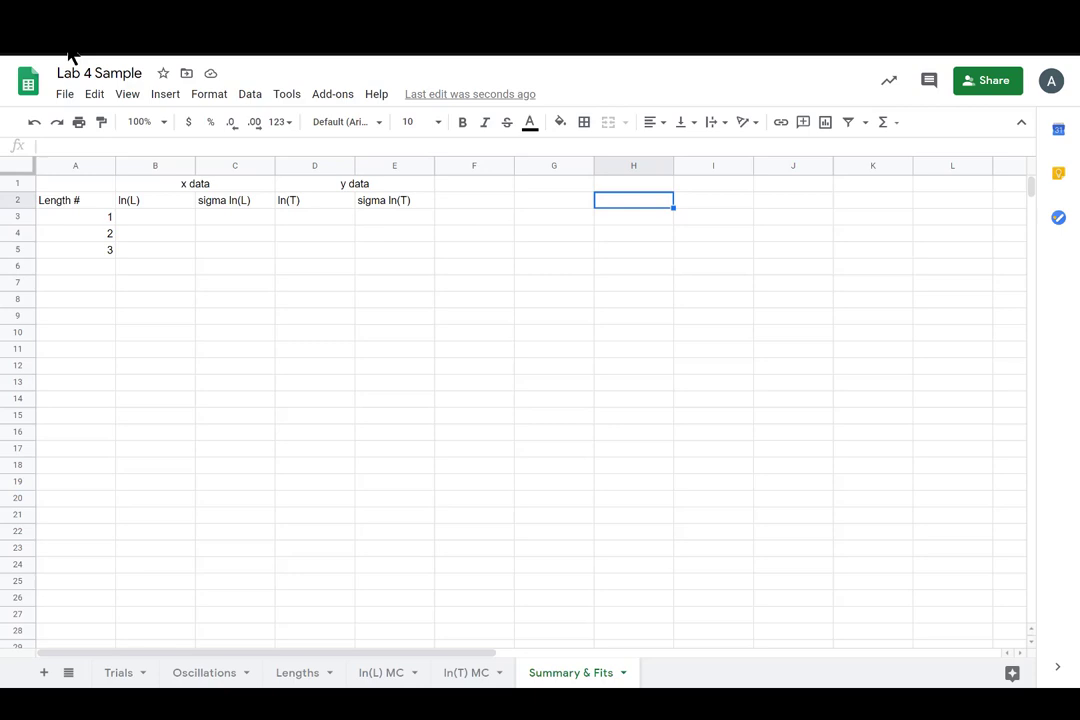
left_click(266, 186)
left_click_drag(353, 190, 400, 190)
key("ctrl+y")
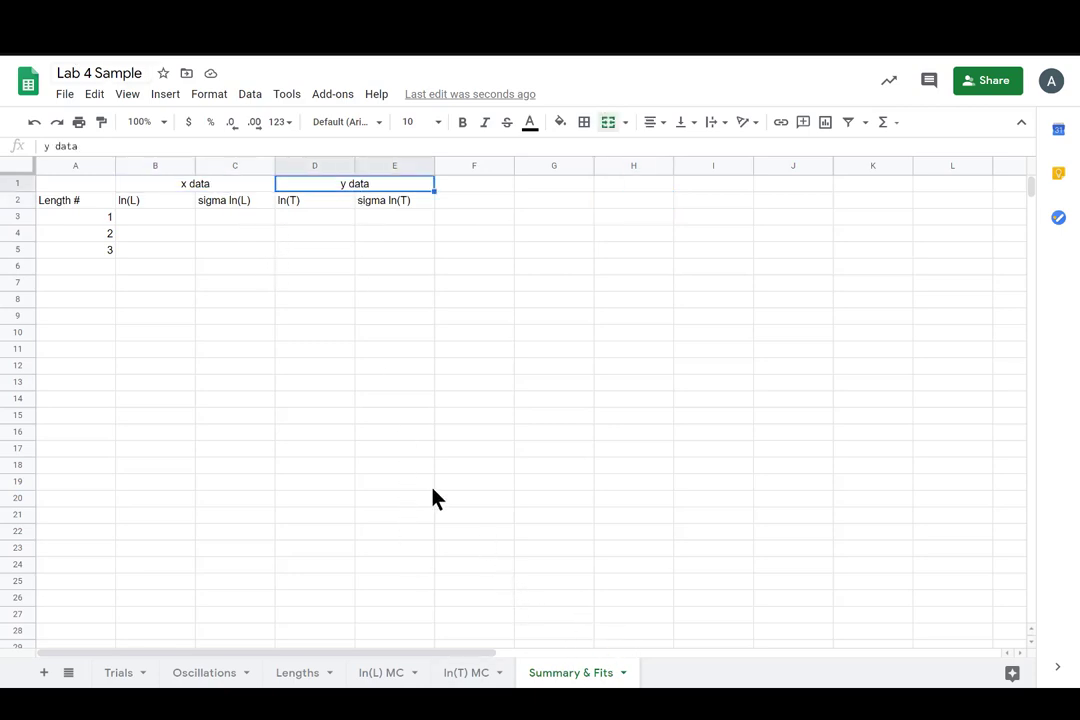
Link B3 to length 1's ln(L) value in B4 of the ln(L) MC sheet
left_click(233, 185)
left_click(404, 187)
left_click(151, 217)
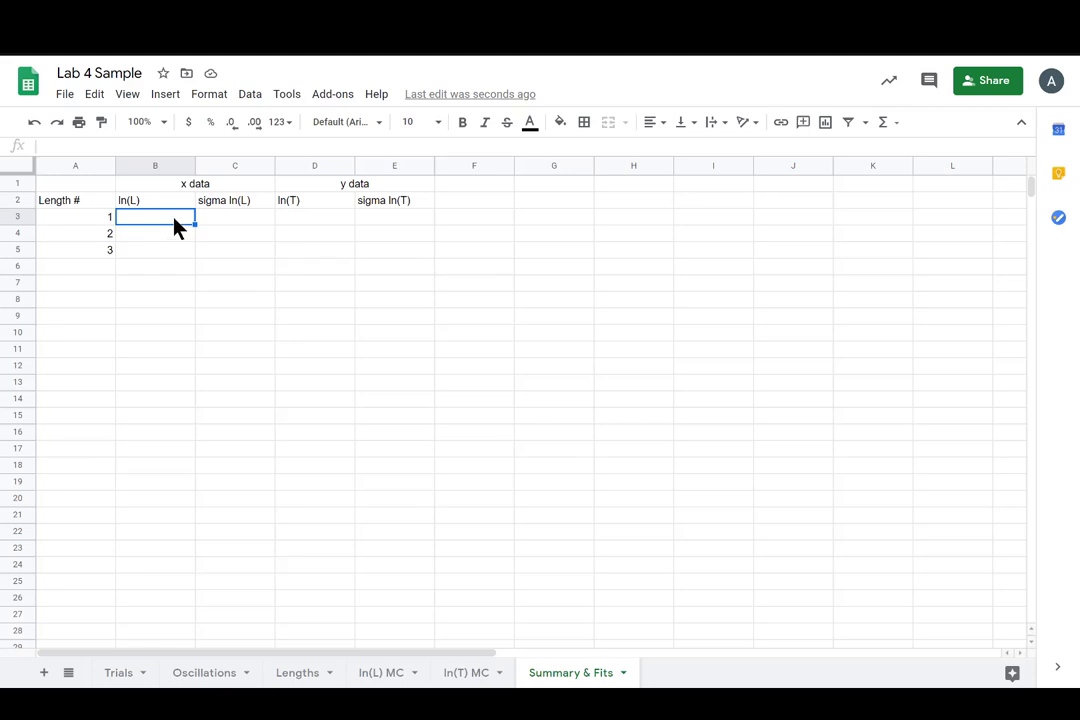
type("=")
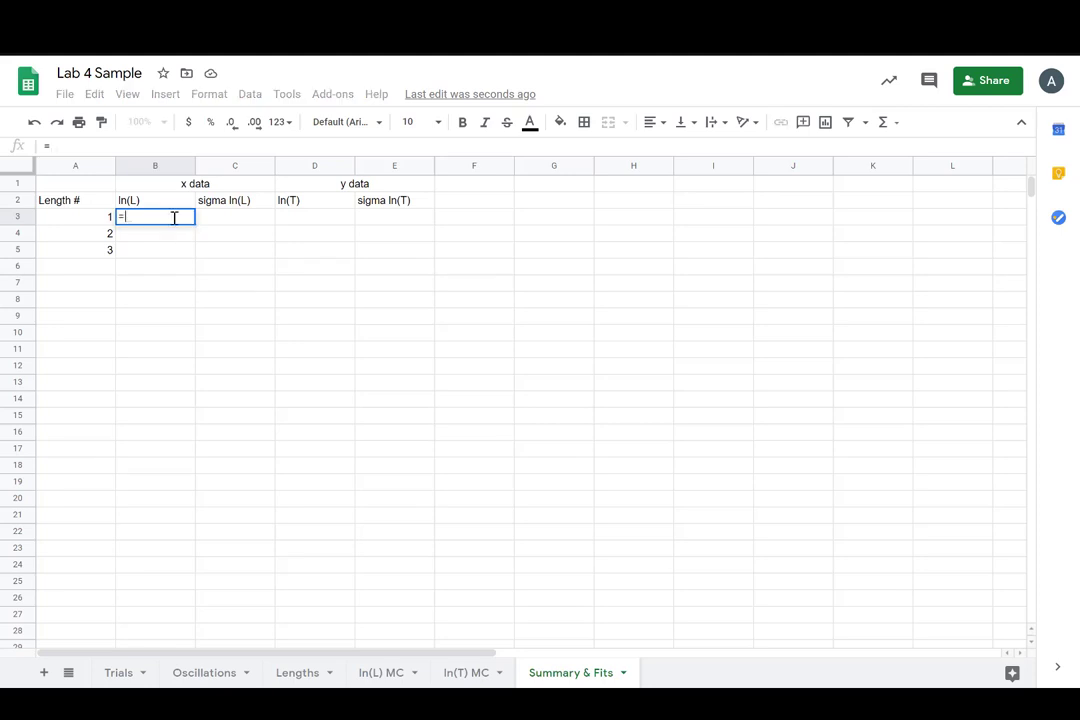
left_click(380, 676)
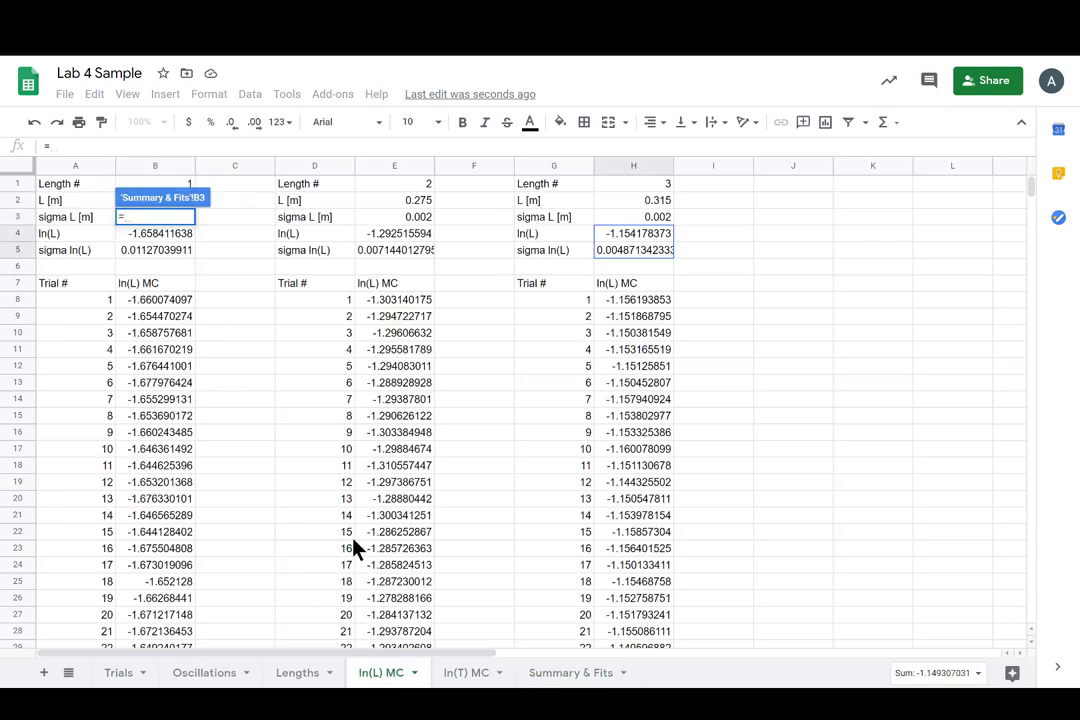
left_click(163, 234)
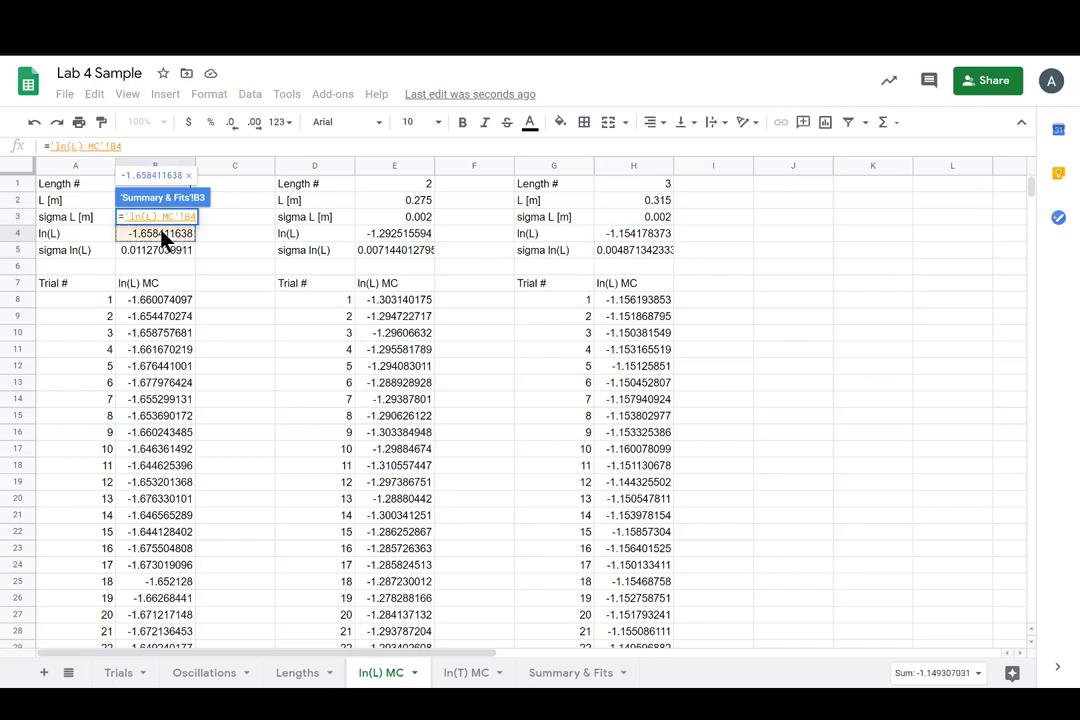
key("Return")
Link C3 to length 1's sigma ln(L) value in B5 of the ln(L) MC sheet
left_click(240, 215)
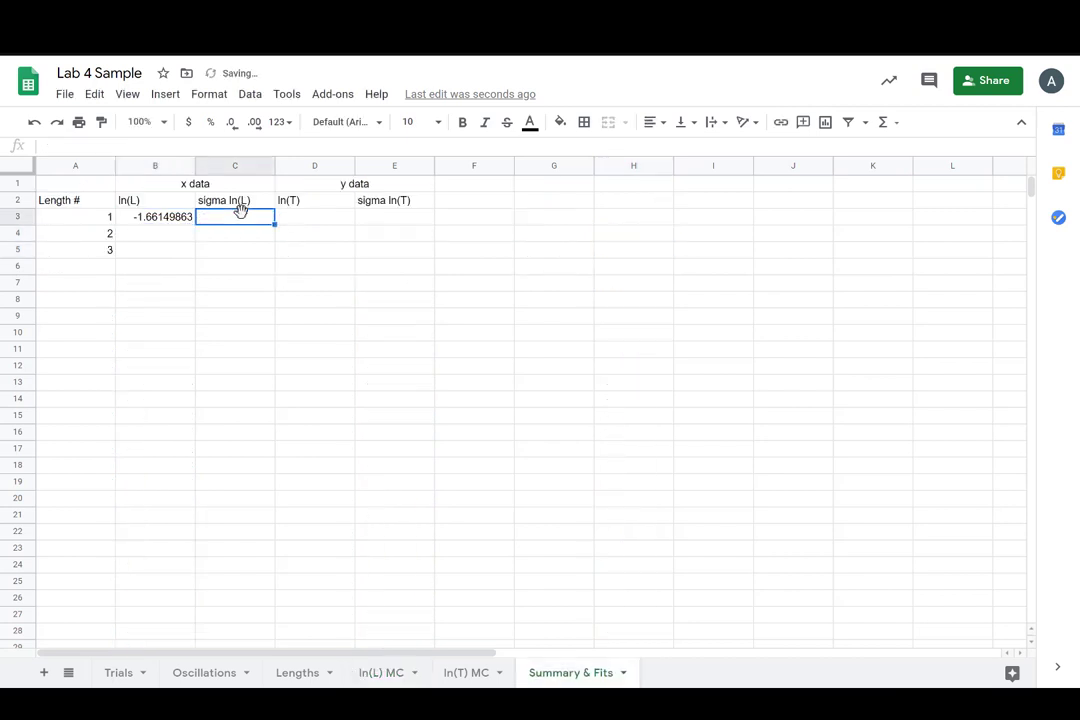
type("=")
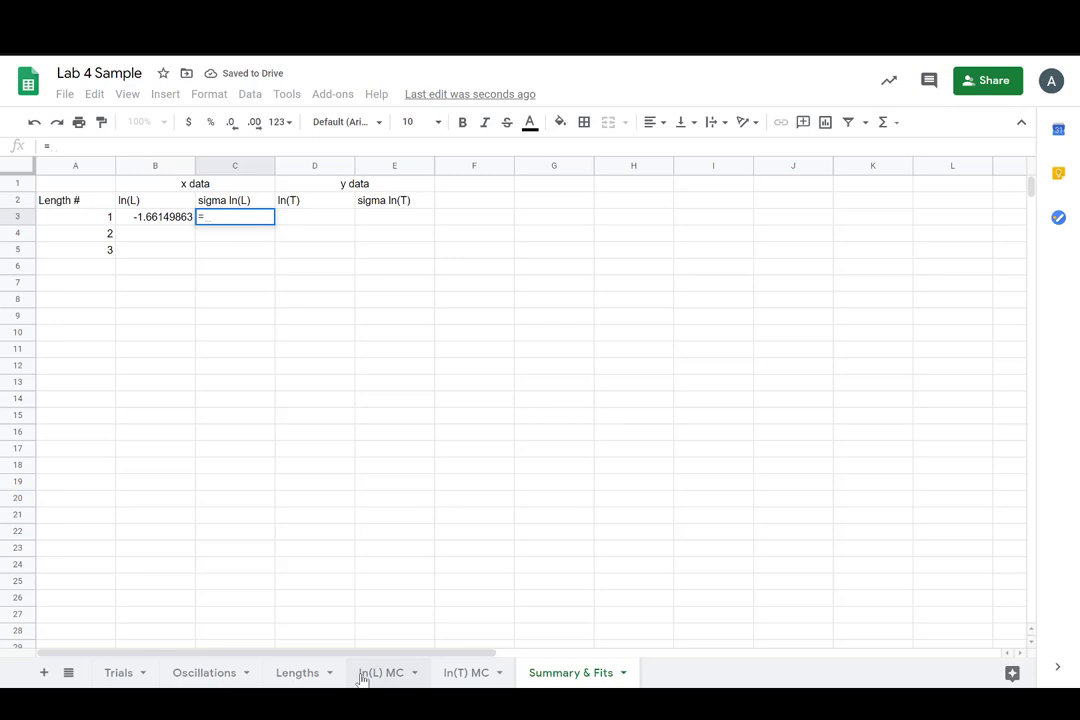
left_click(363, 677)
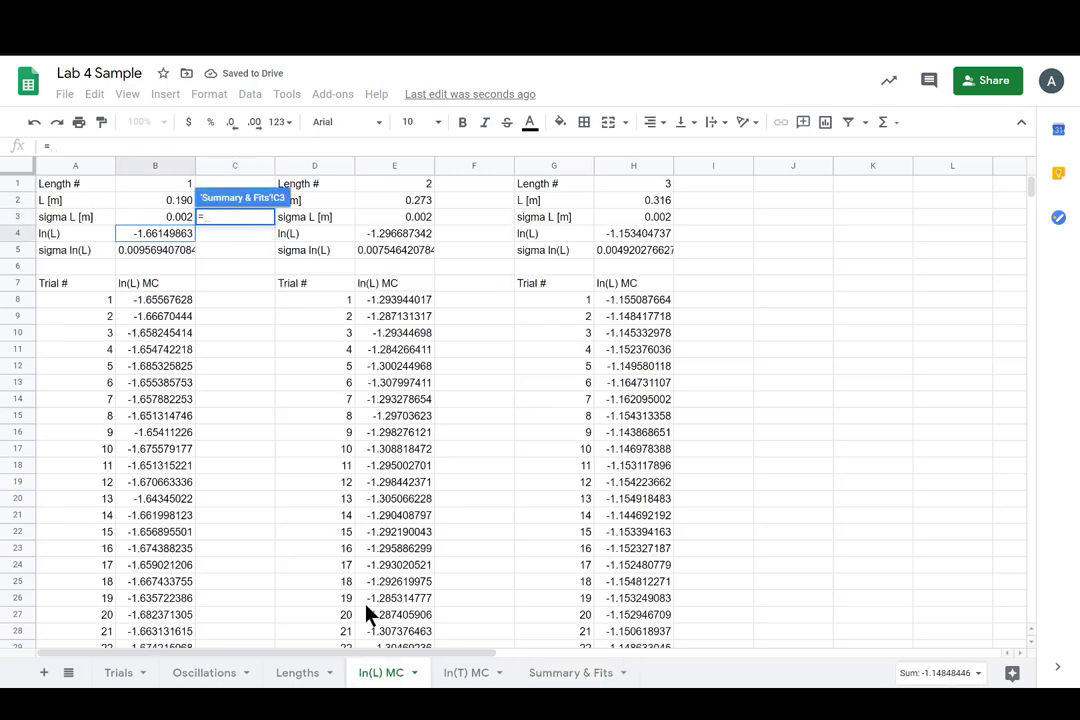
left_click(175, 251)
key("Return")
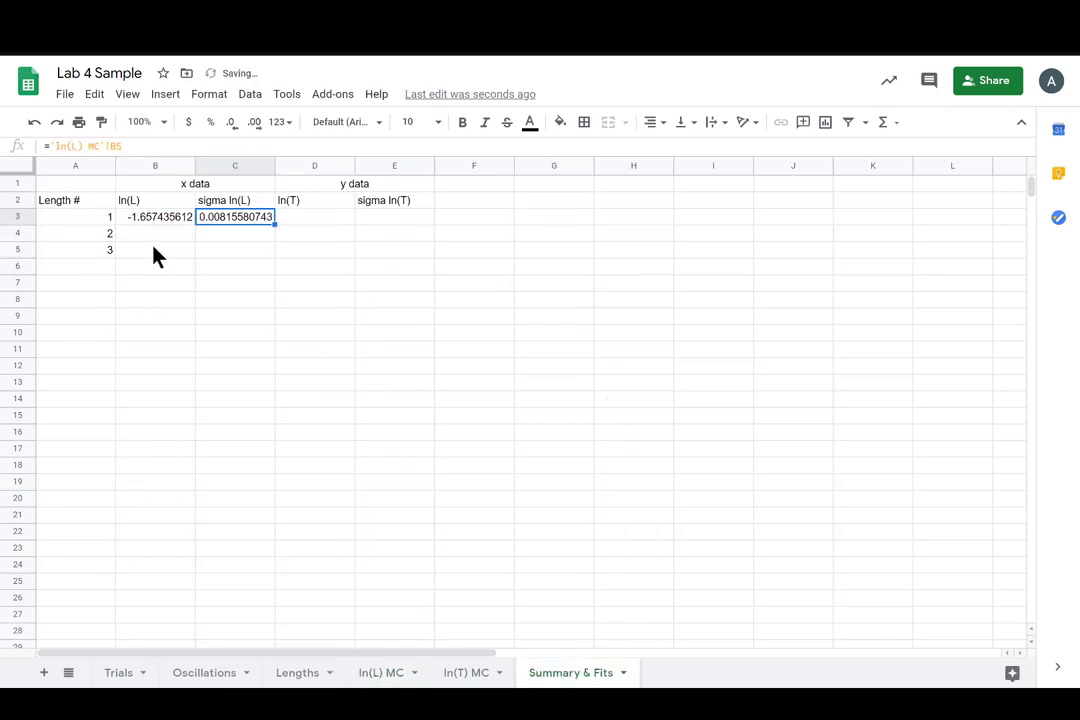
Select the ln(L) block B3:C5 and the ln(T) block D3:E5 to review the layout
left_click(156, 236)
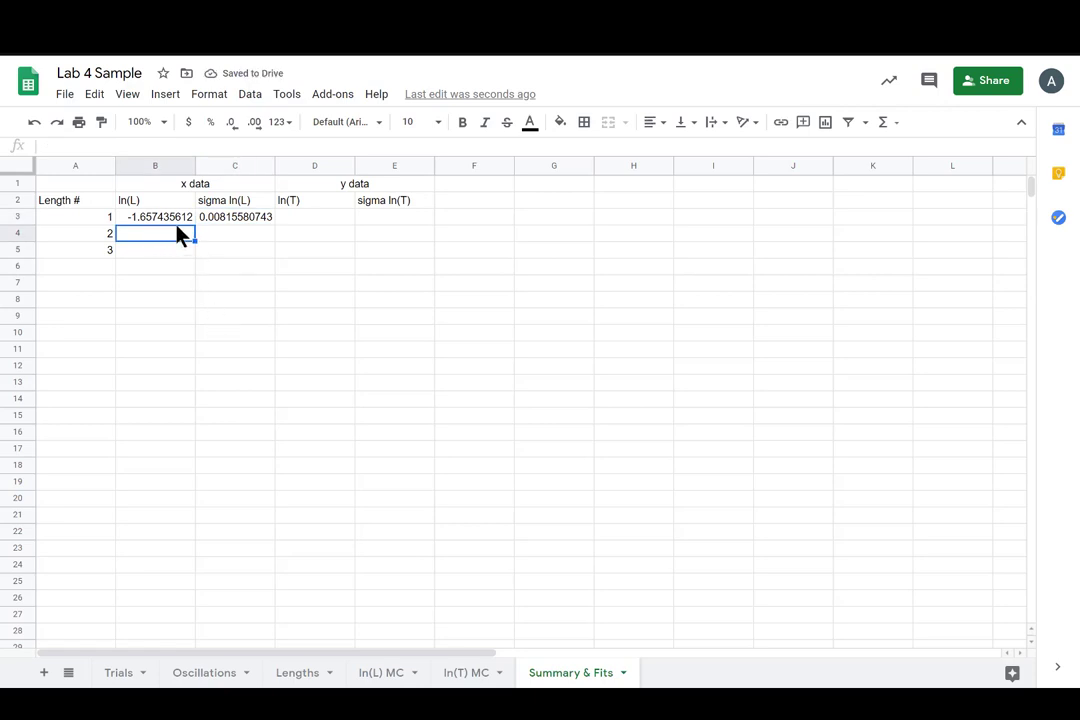
left_click_drag(175, 219, 262, 252)
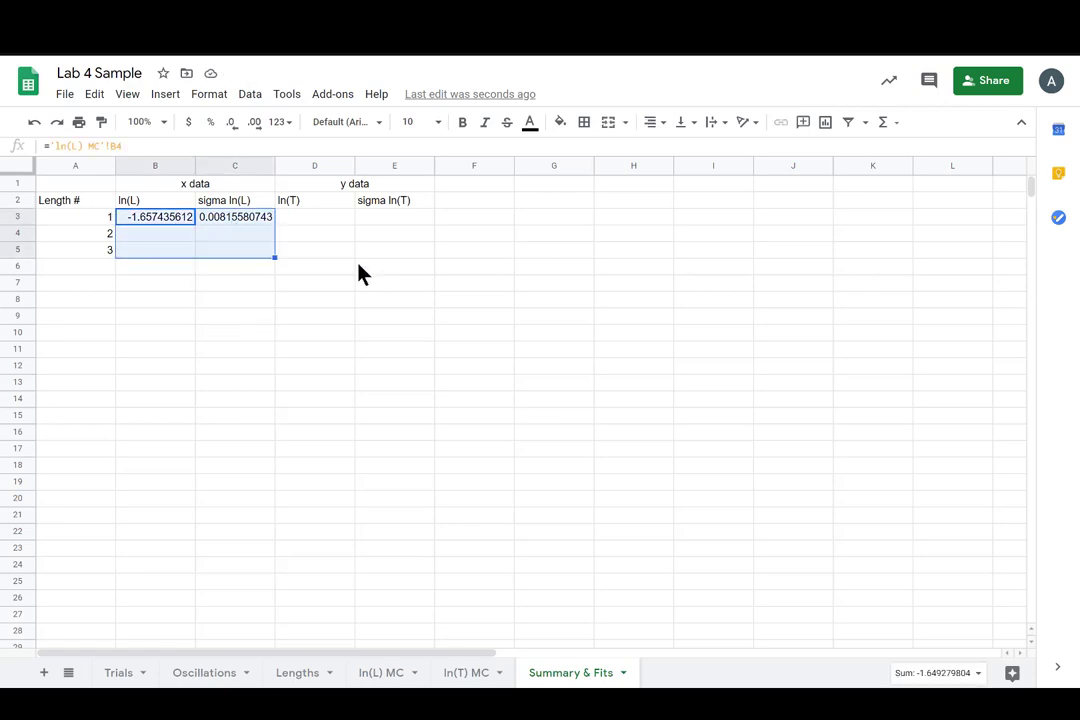
left_click(312, 218)
left_click(400, 252, "shift")
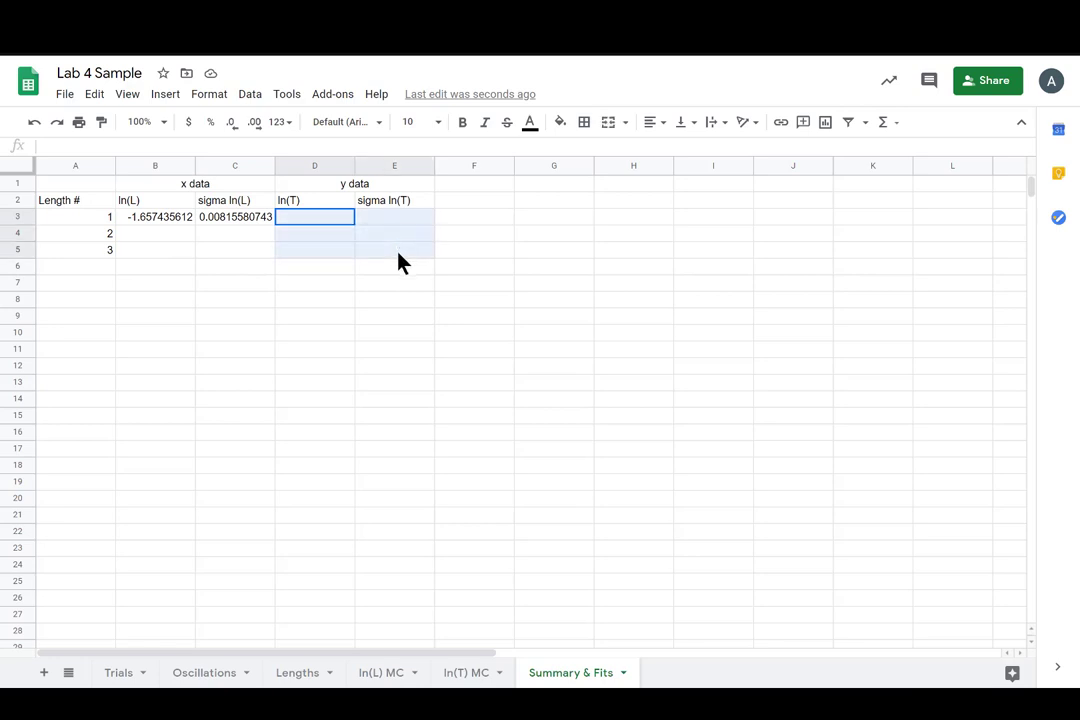
left_click(370, 336)
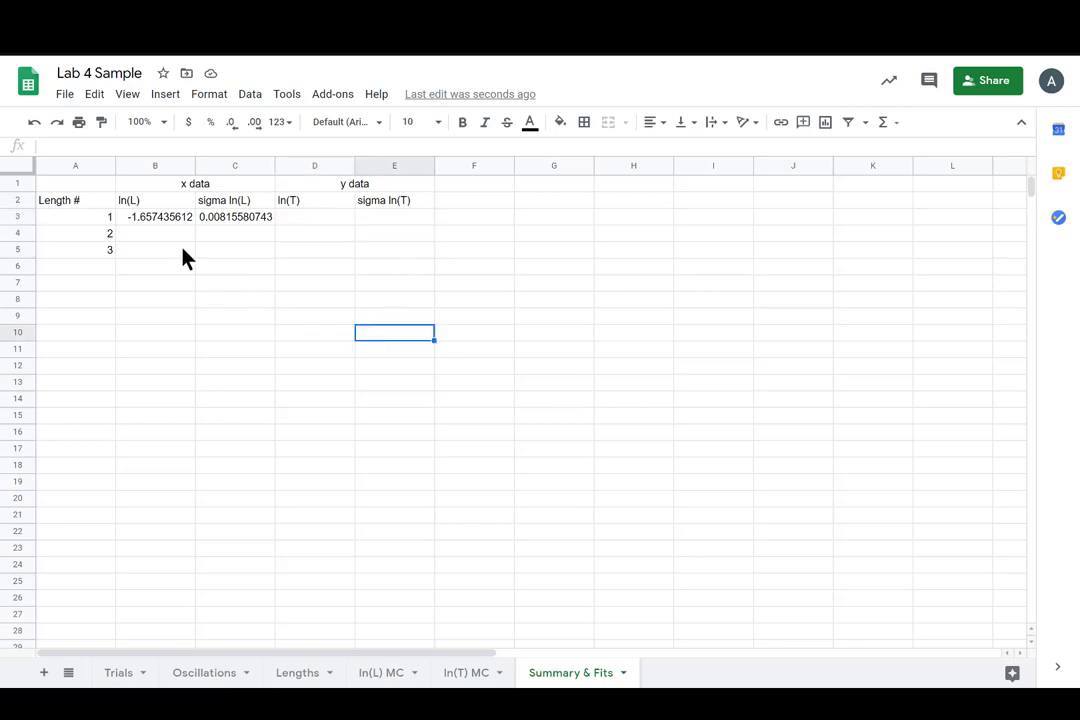
Link length 2's ln(L) and sigma ln(L) cells to the ln(L) MC sheet
left_click(164, 234)
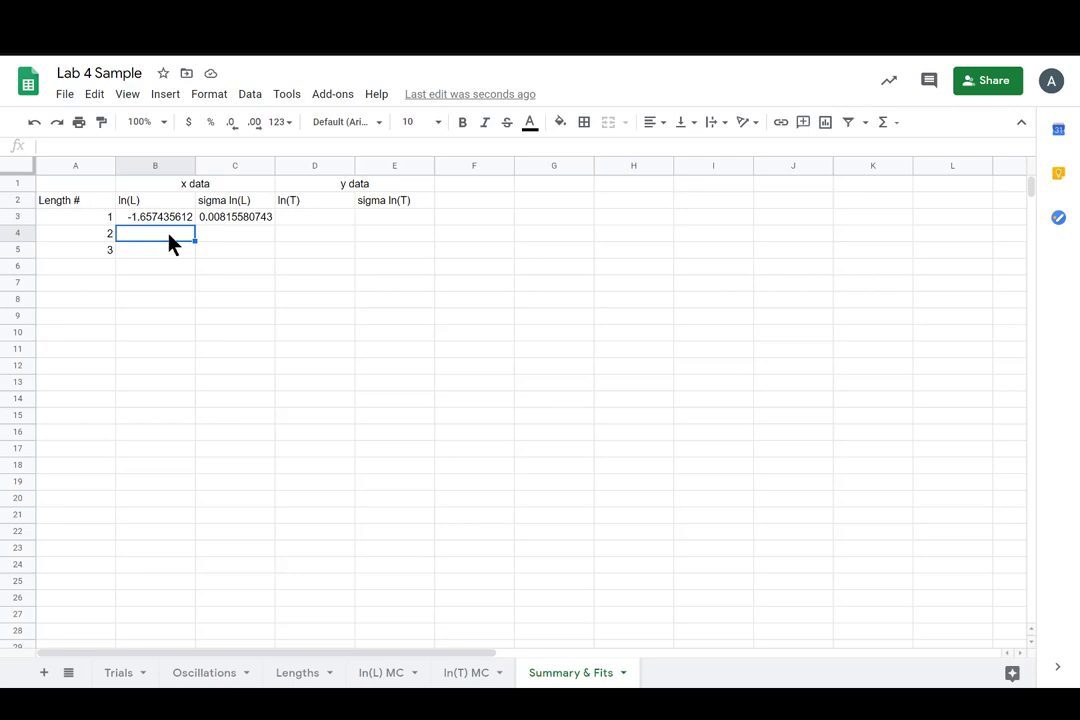
type("=")
left_click(381, 672)
left_click(422, 231)
key("Return")
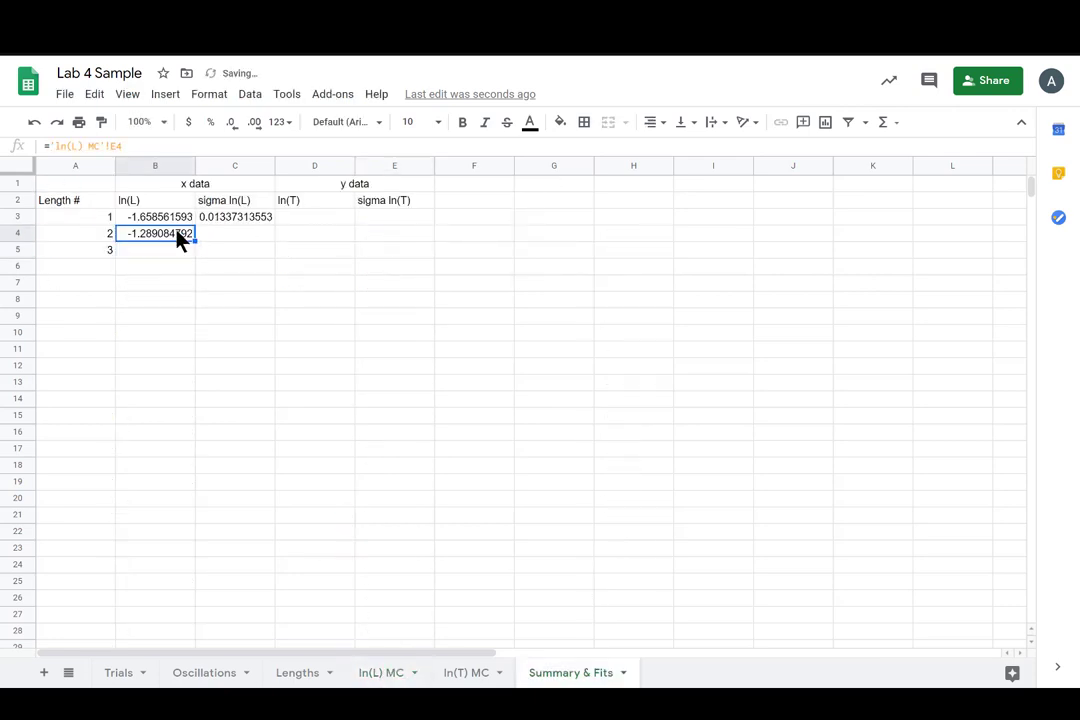
key("Right")
type("=")
left_click(385, 672)
left_click(394, 249)
key("Return")
Link length 3's ln(L) and sigma ln(L) cells to the ln(L) MC sheet
type("=")
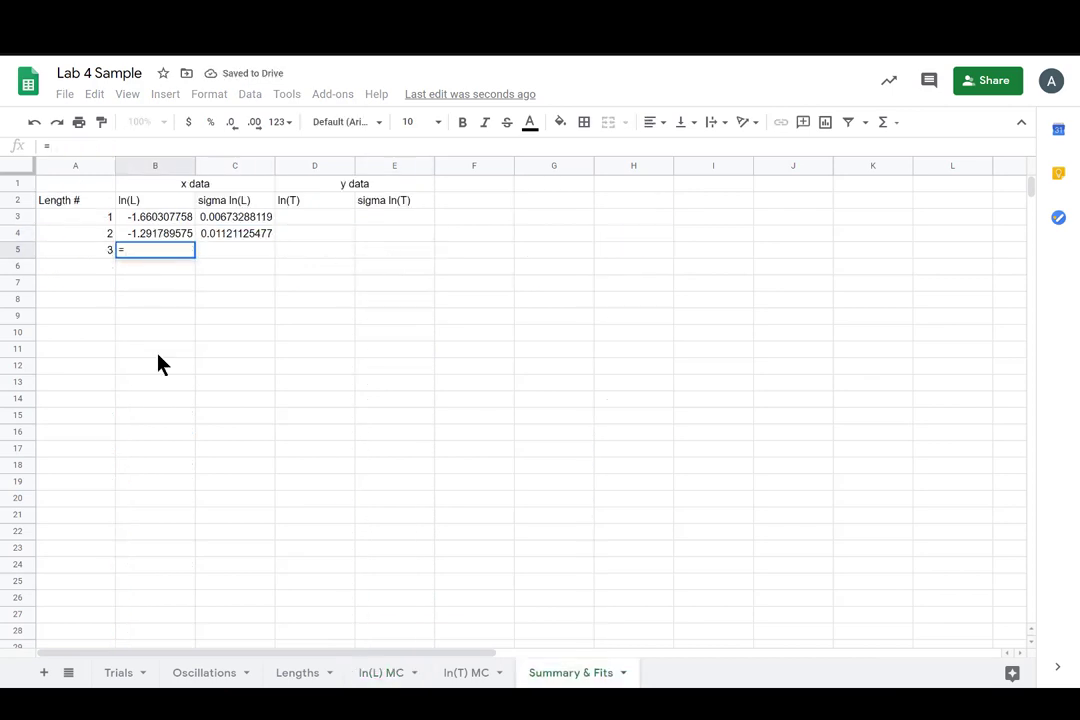
left_click(381, 672)
left_click(633, 233)
key("Return")
key("Right")
type("=")
left_click(381, 672)
left_click(633, 250)
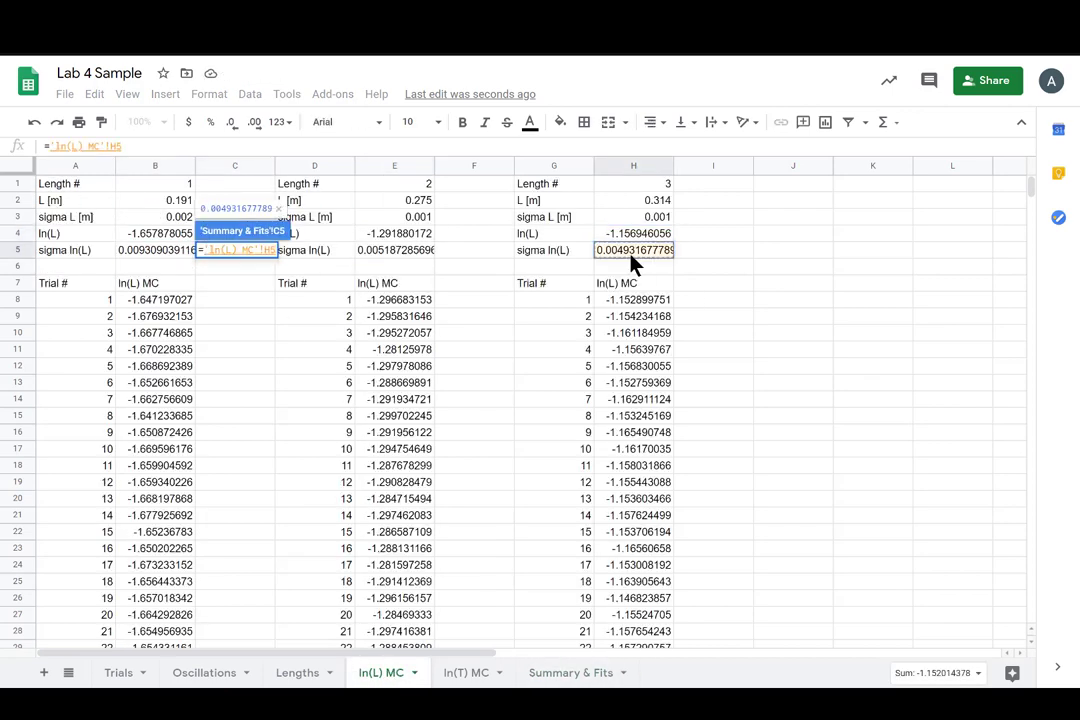
key("Return")
Link length 1's ln(T) and sigma ln(T) cells to the ln(T) MC sheet
left_click(319, 218)
type("=")
left_click(466, 672)
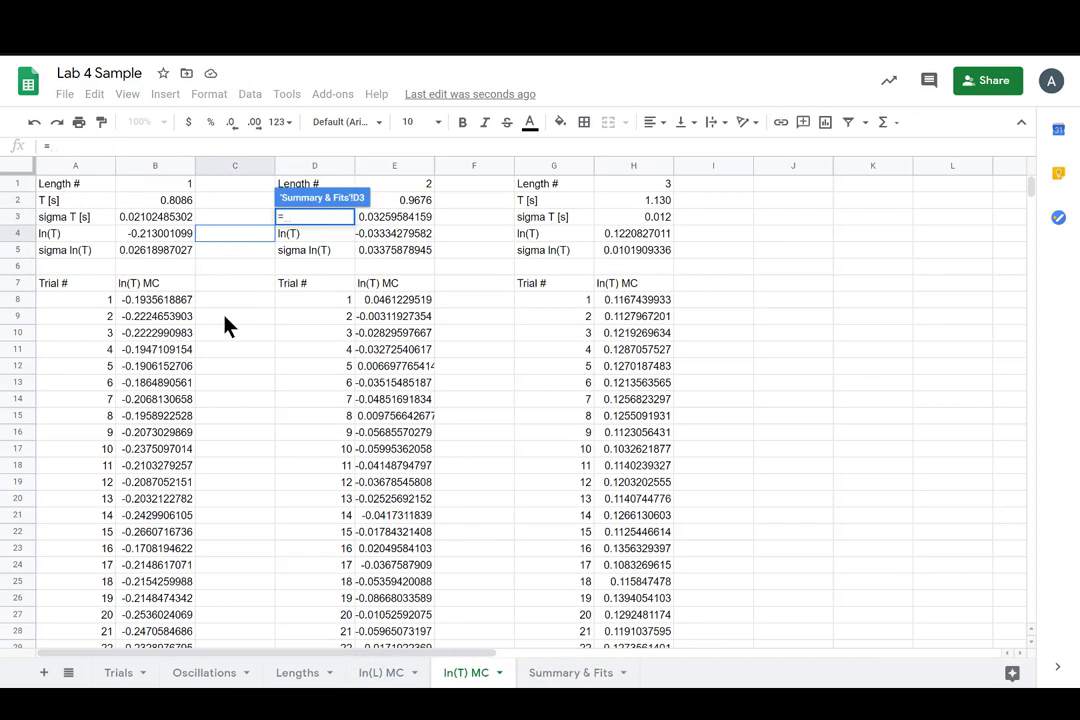
left_click(157, 233)
key("Return")
key("Right")
type("=")
left_click(466, 672)
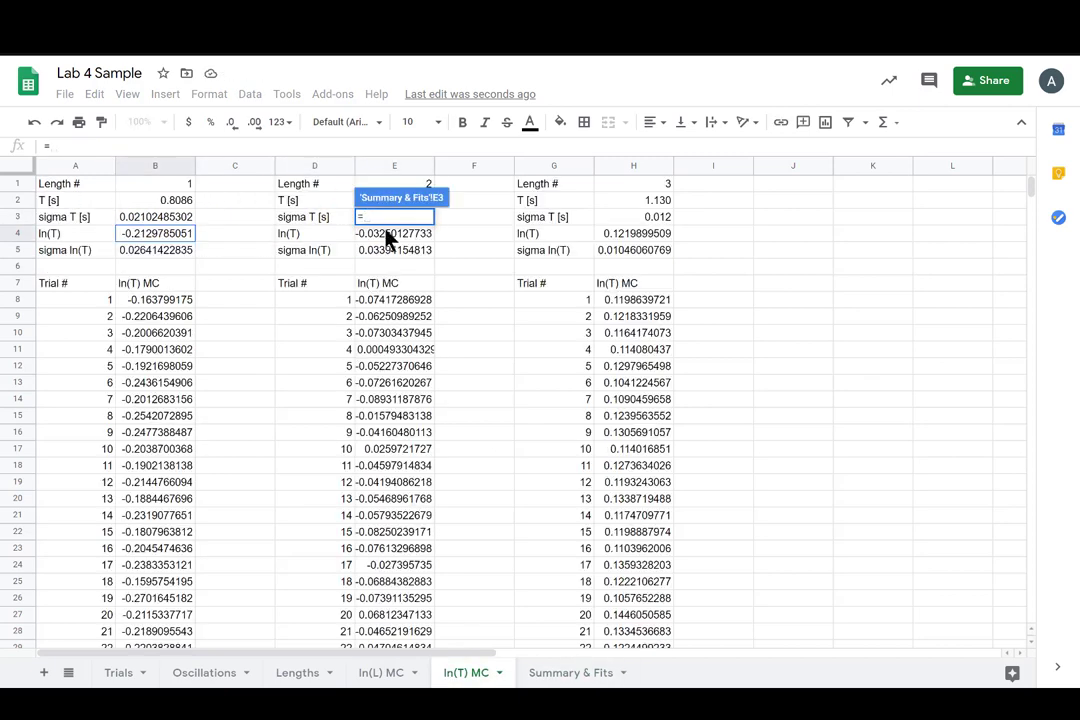
left_click(150, 255)
key("Return")
Link length 2's ln(T) and sigma ln(T) cells to the ln(T) MC sheet
left_click(330, 238)
type("=")
left_click(466, 672)
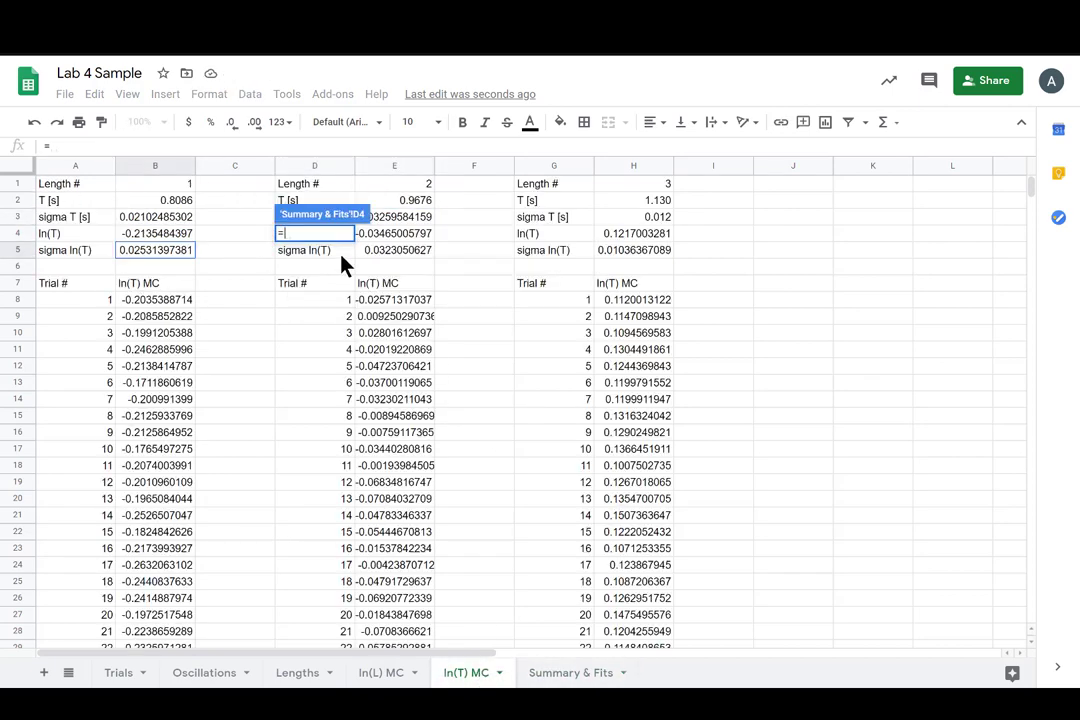
left_click(400, 236)
key("Return")
left_click(403, 236)
type("=")
left_click(466, 672)
left_click(415, 250)
key("Return")
Link length 3's ln(T) and sigma ln(T) cells to the ln(T) MC sheet
left_click(320, 248)
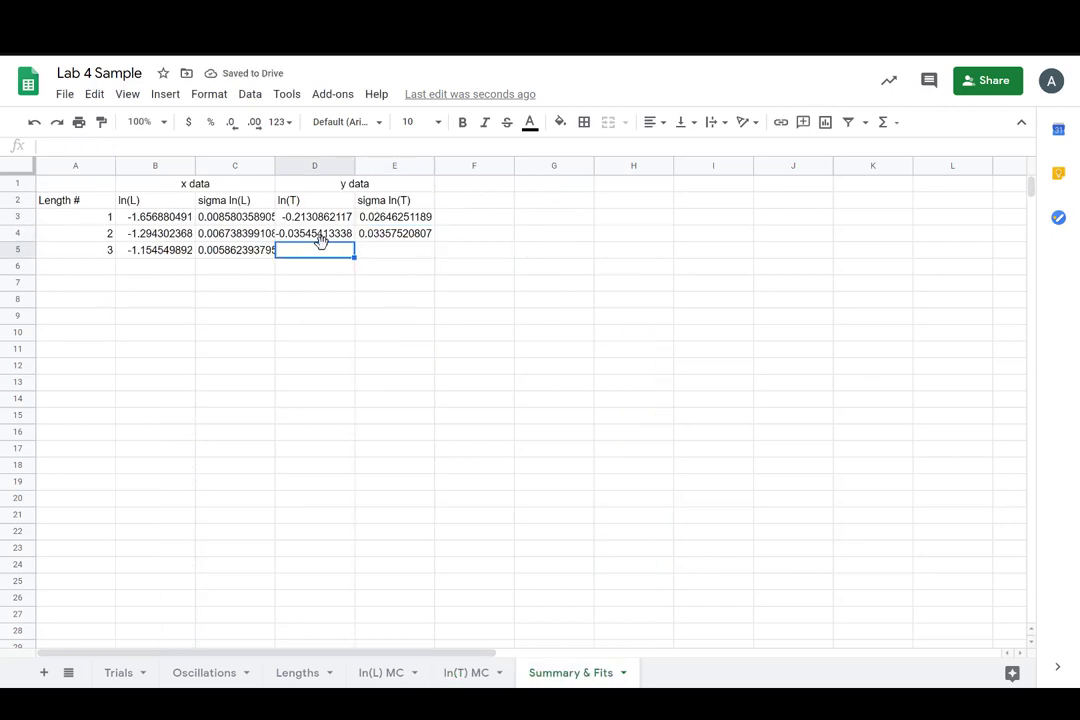
type("=")
left_click(468, 673)
left_click(634, 234)
key("Return")
left_click(385, 256)
type("=")
left_click(466, 672)
left_click(634, 250)
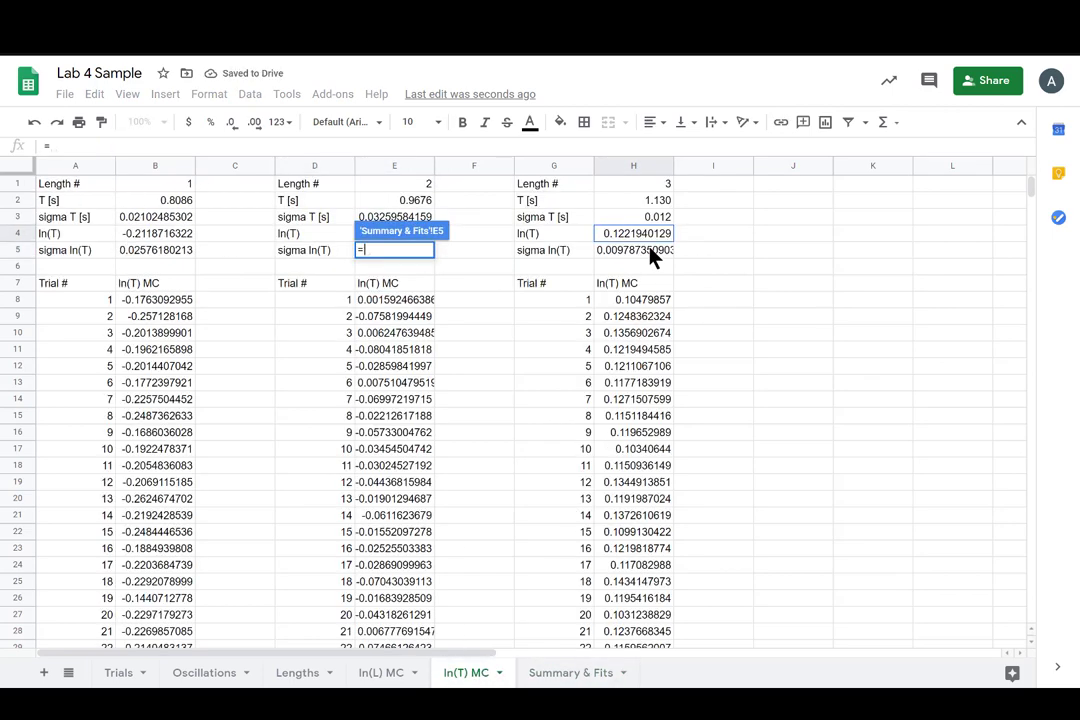
key("Return")
left_click(394, 448)
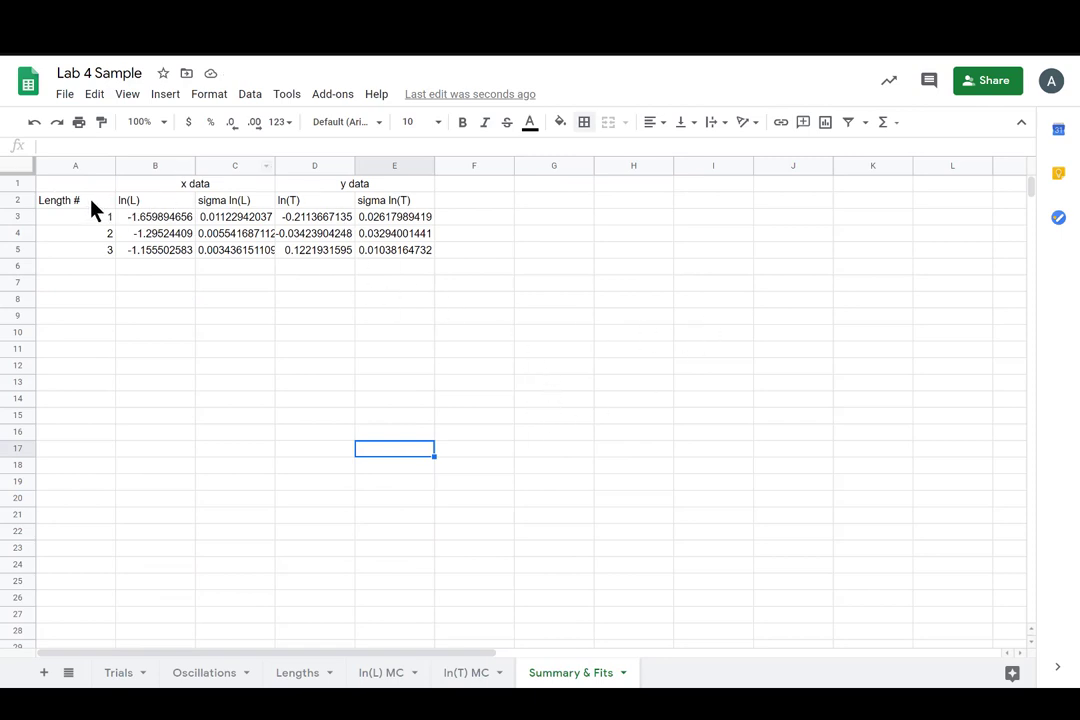
Add a bottom border under the header row A2:E2
left_click_drag(91, 202, 428, 208)
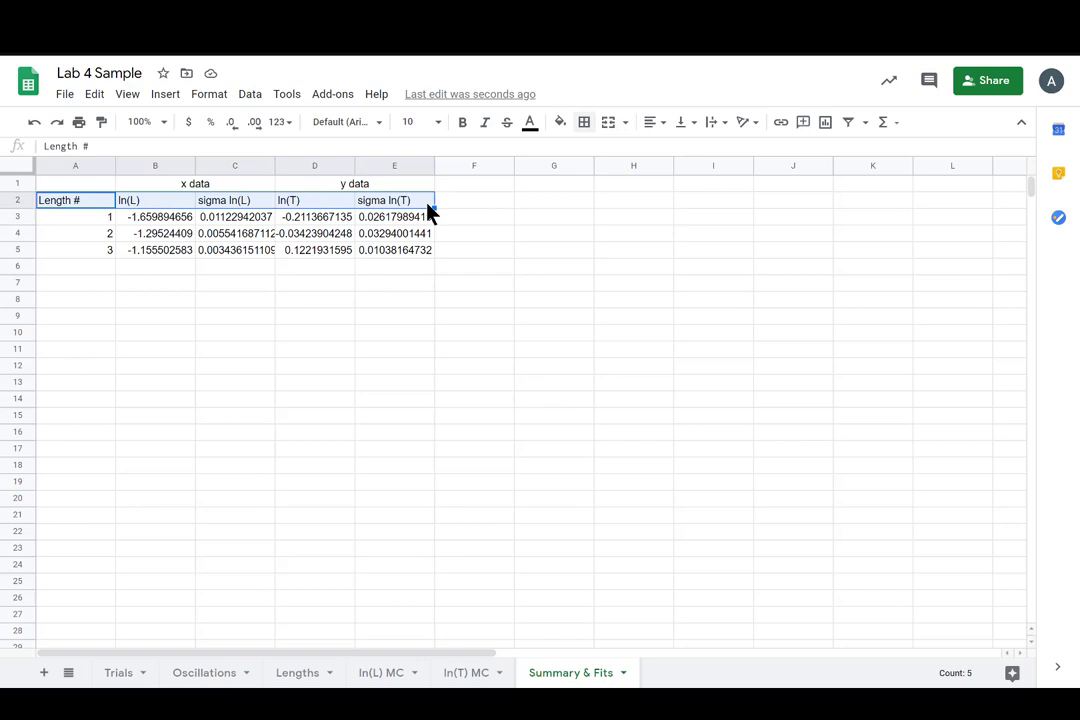
left_click(585, 122)
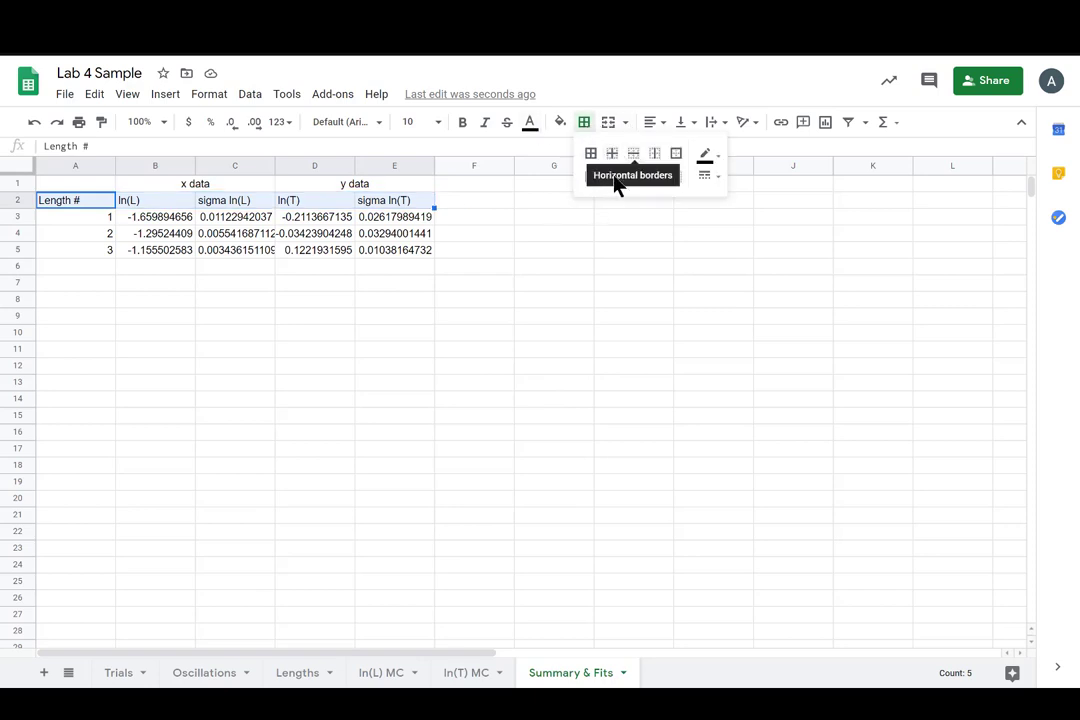
left_click(655, 177)
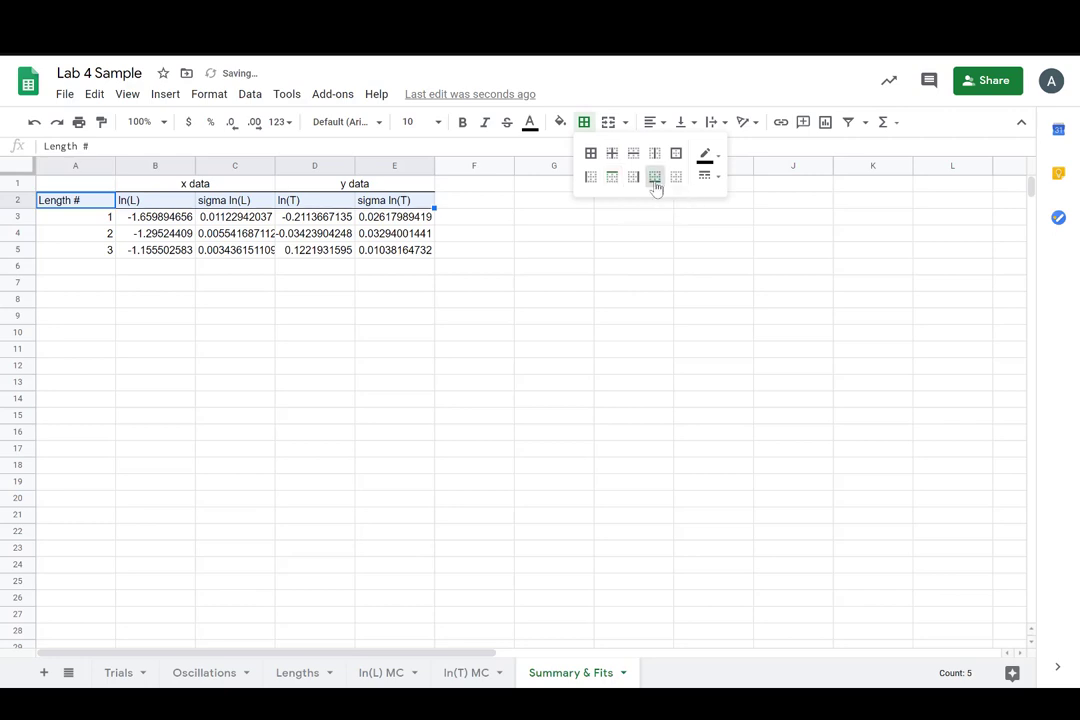
Add a vertical border separating the x data block B1:C5 from the y data columns
left_click(263, 186)
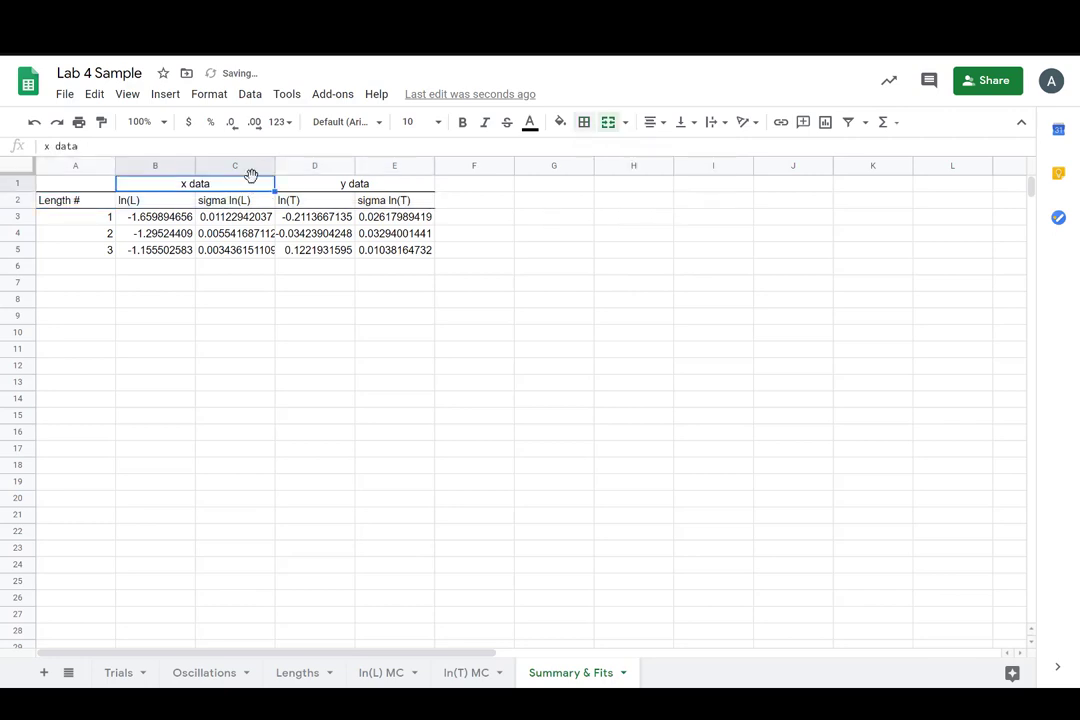
key("ctrl+c")
left_click(264, 352)
left_click_drag(243, 188, 248, 252)
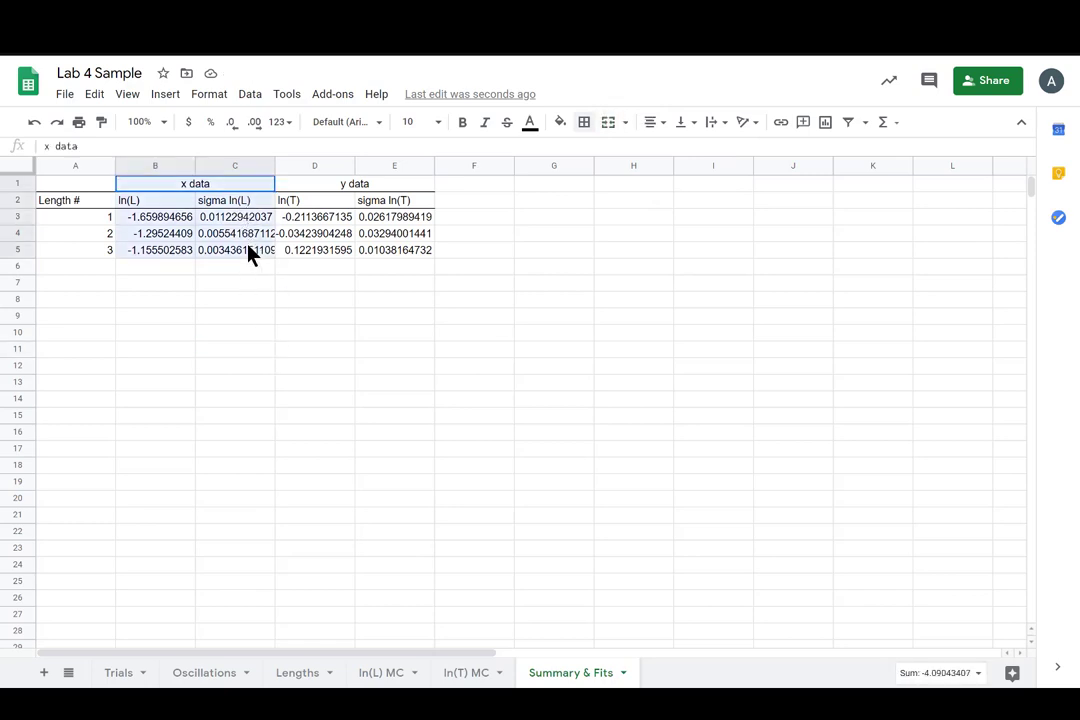
left_click(584, 122)
left_click(591, 177)
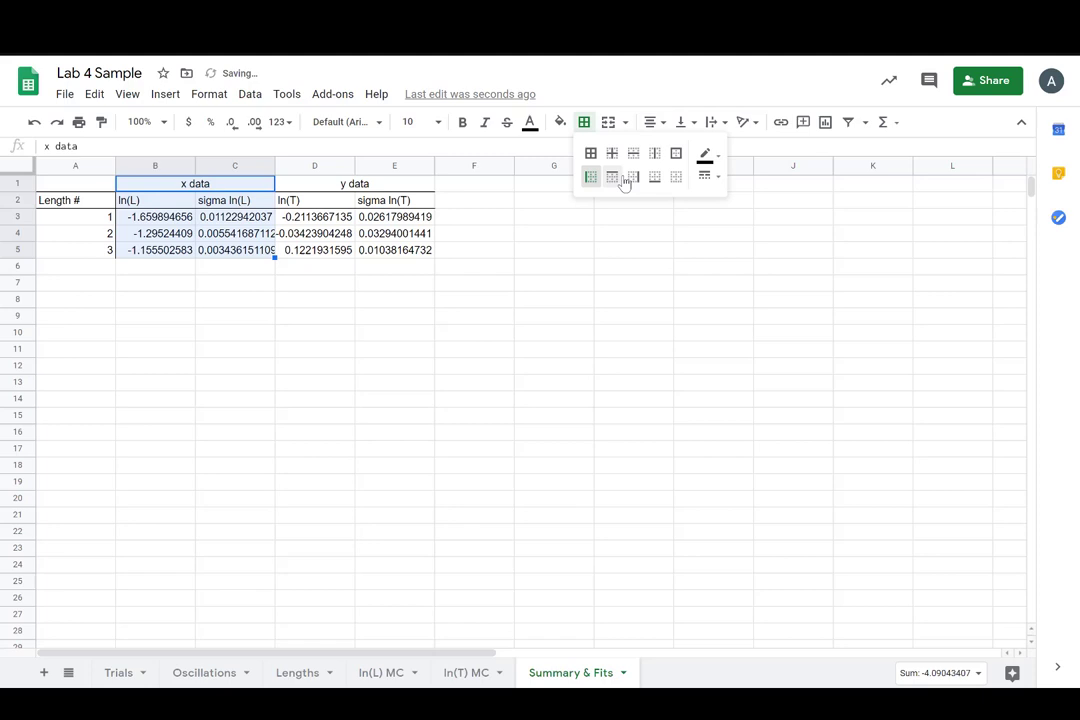
left_click(631, 178)
left_click(588, 236)
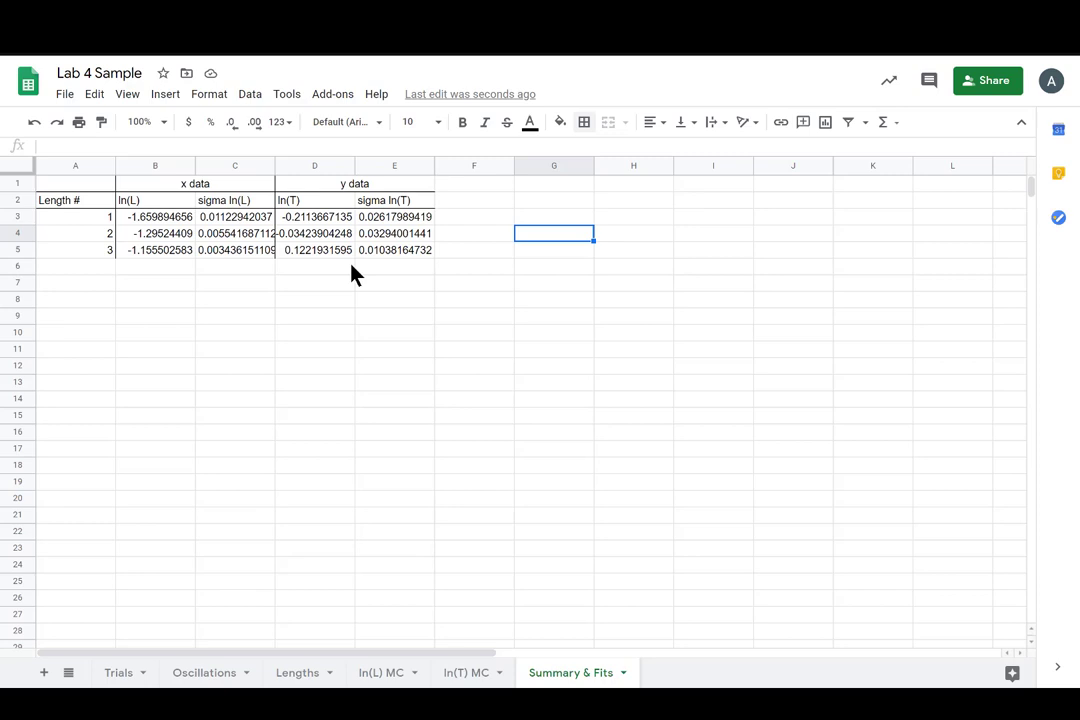
left_click(281, 430)
left_click_drag(100, 333, 212, 489)
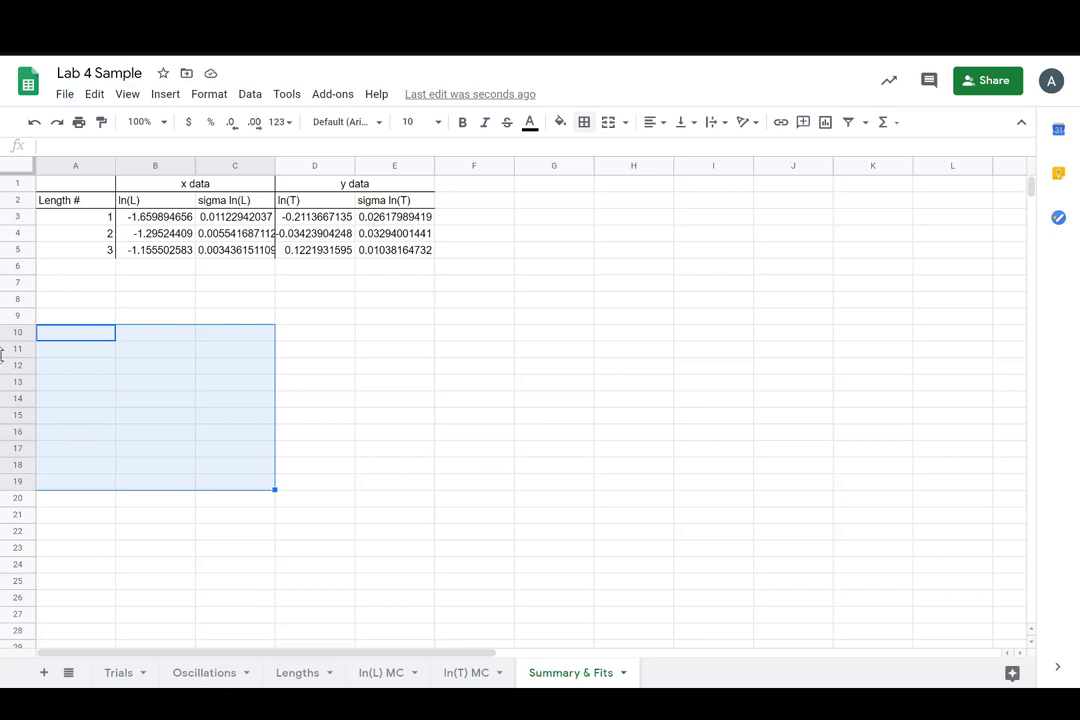
left_click_drag(101, 386, 141, 467)
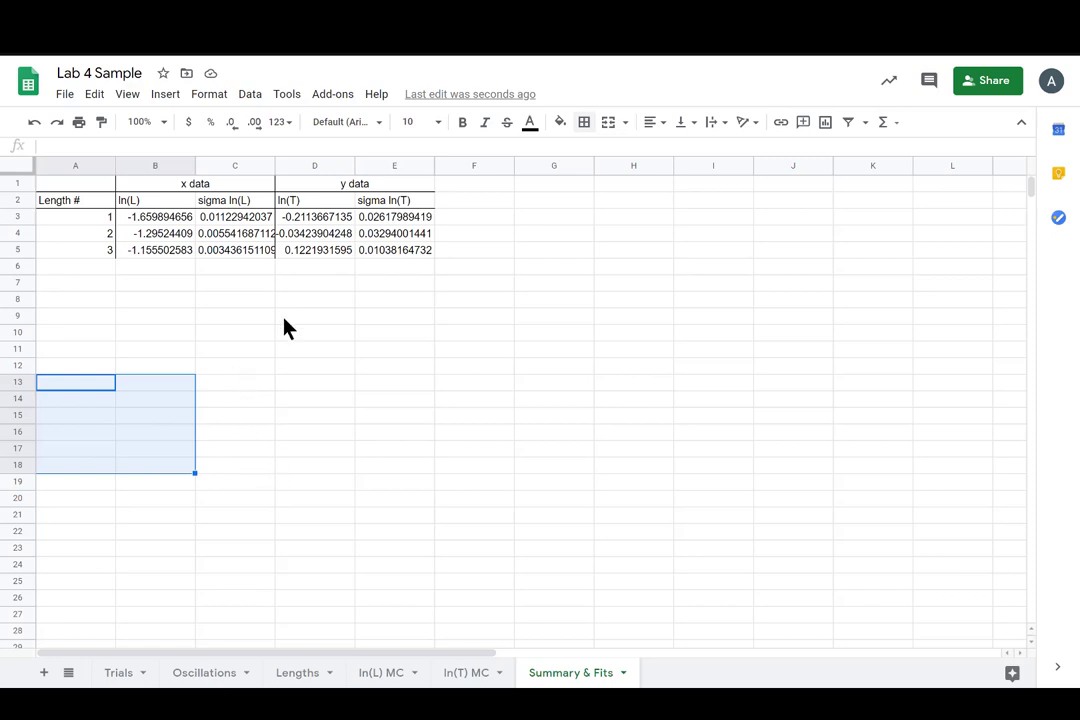
left_click_drag(155, 216, 393, 255)
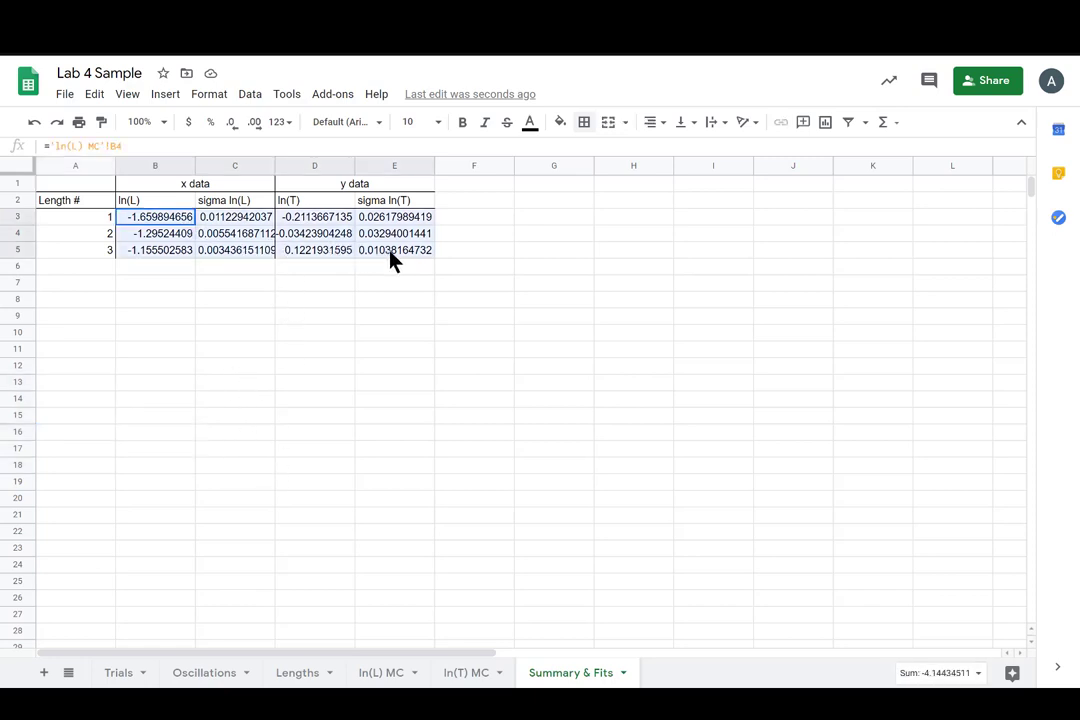
left_click(157, 432)
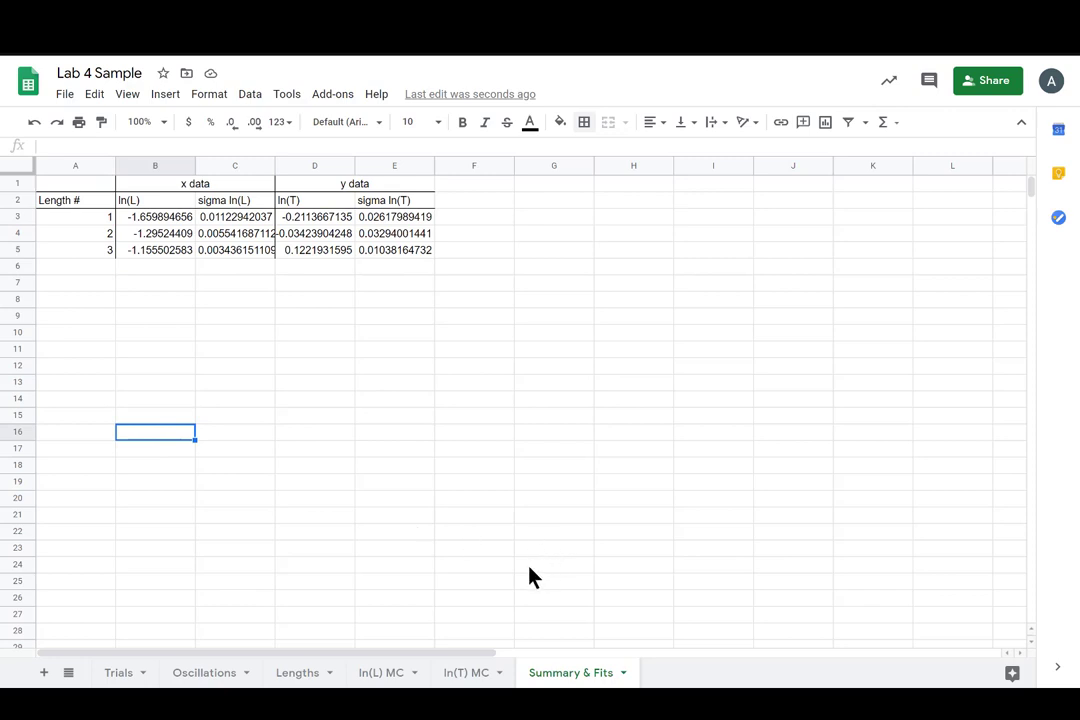
left_click(231, 250)
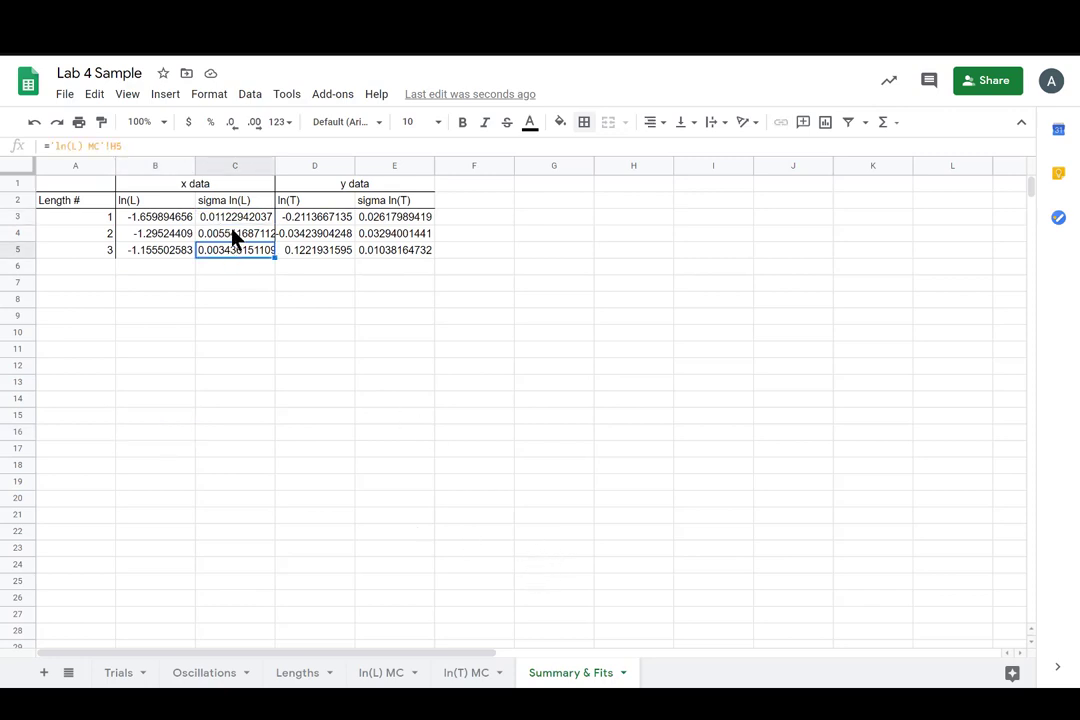
left_click(232, 236)
left_click_drag(598, 552, 598, 535)
right_click(596, 530)
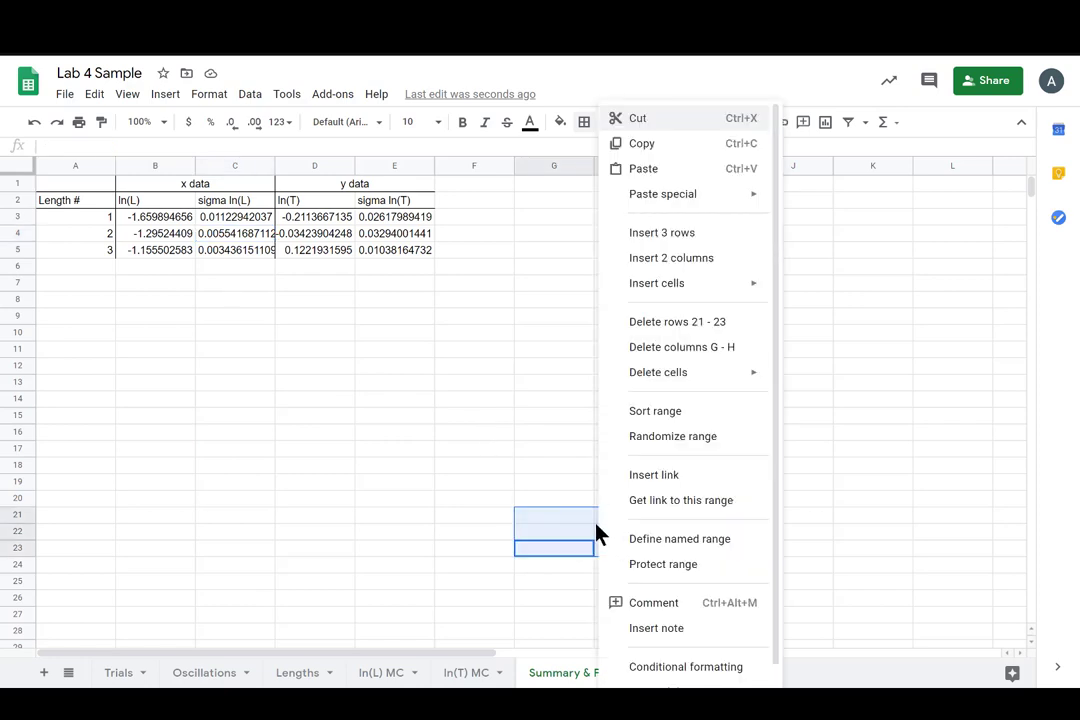
key("Escape")
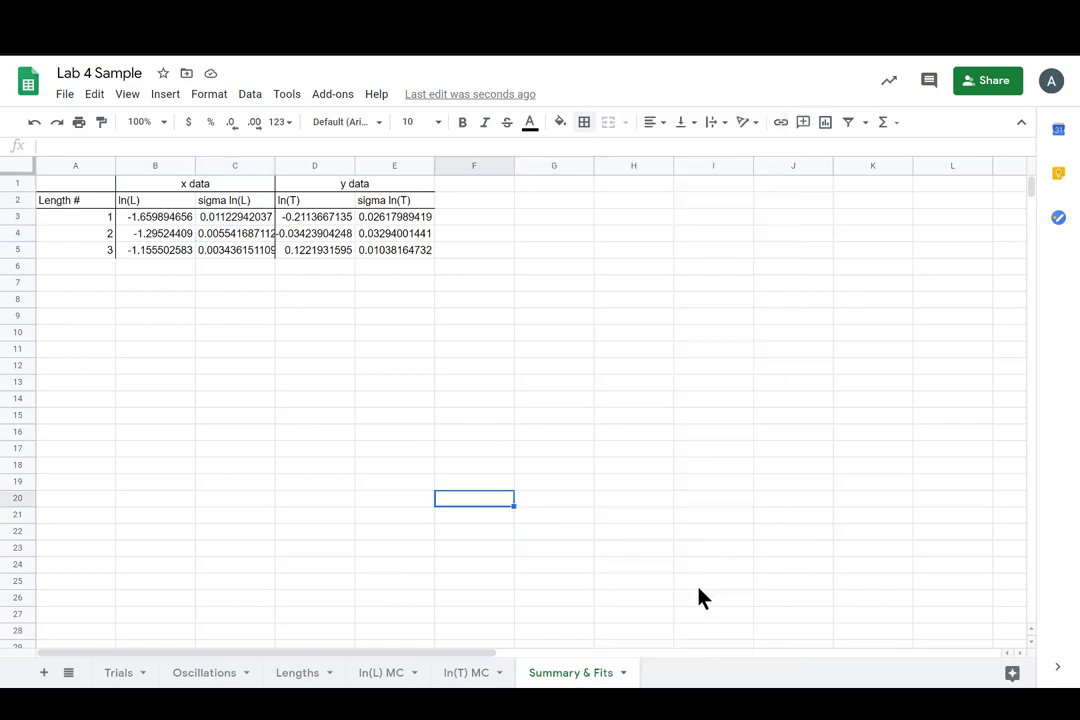